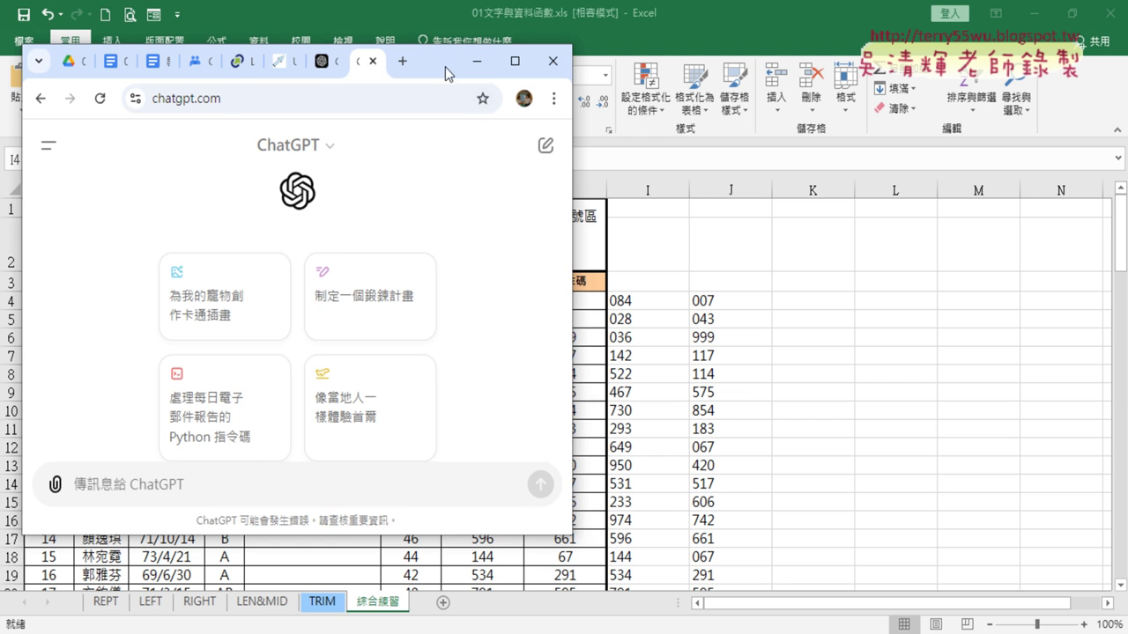
Step: Bring Excel to the front to show padded codes like 084 and 007 in columns I and J
click(660, 299)
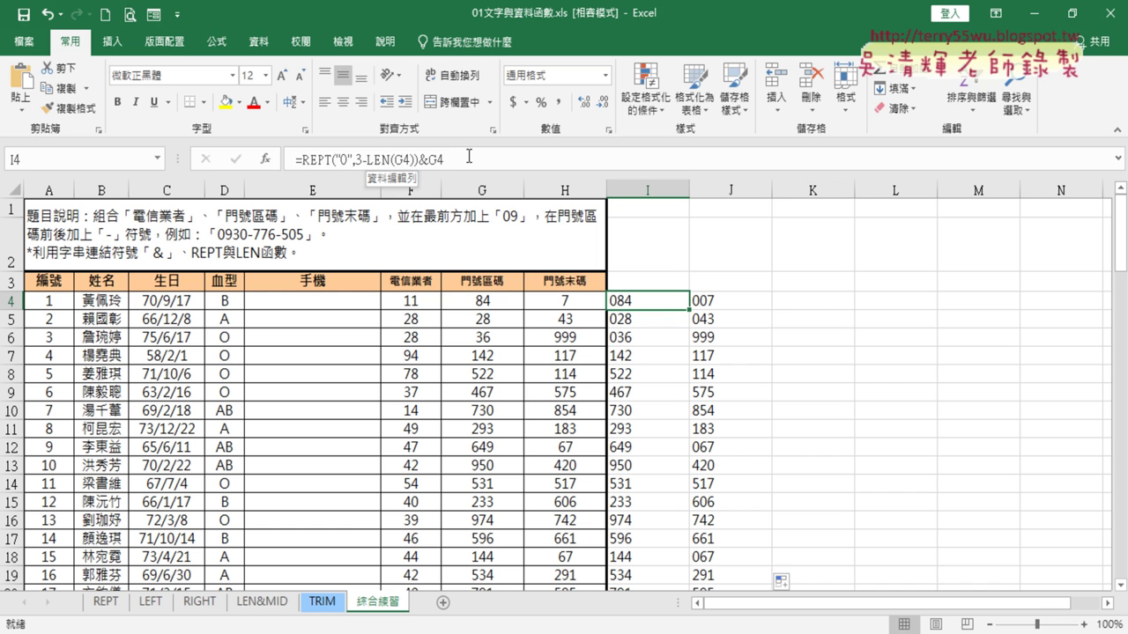
Step: Inspect I4's =REPT("0",3-LEN(G4))&G4 formula without editing it, then return to ChatGPT
drag(445, 159, 294, 159)
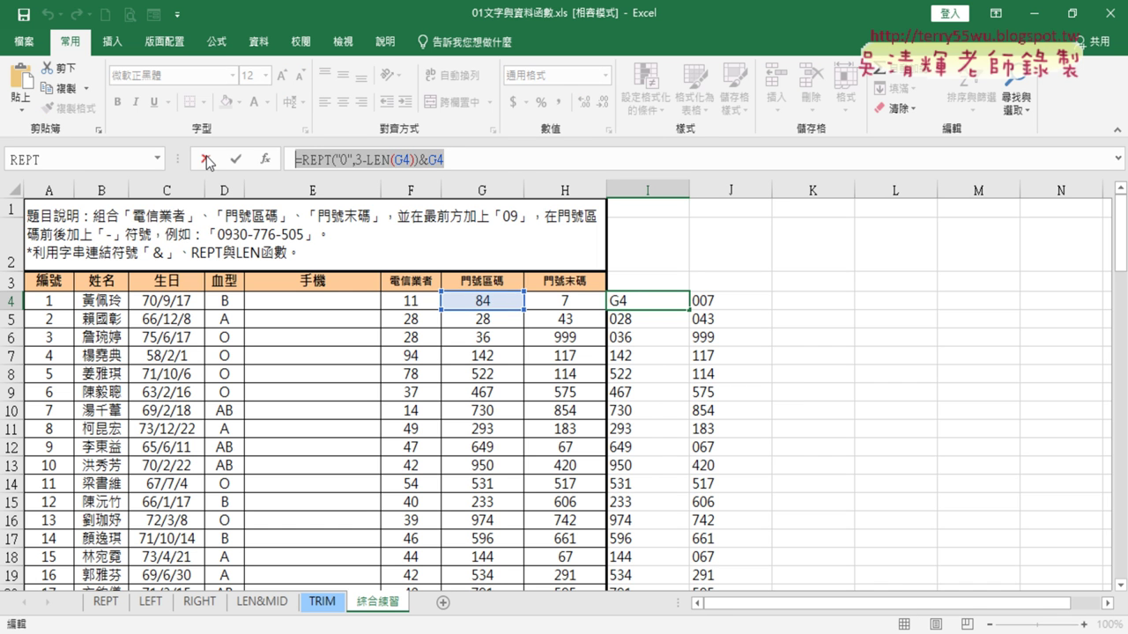
click(207, 159)
drag(446, 159, 294, 159)
click(204, 159)
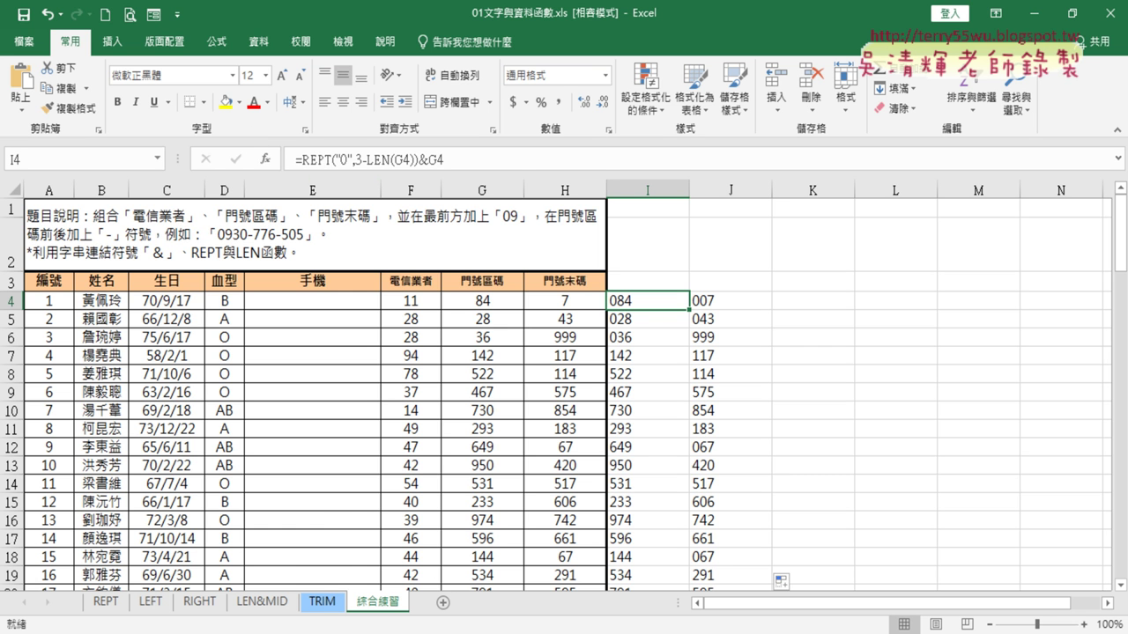
click(260, 588)
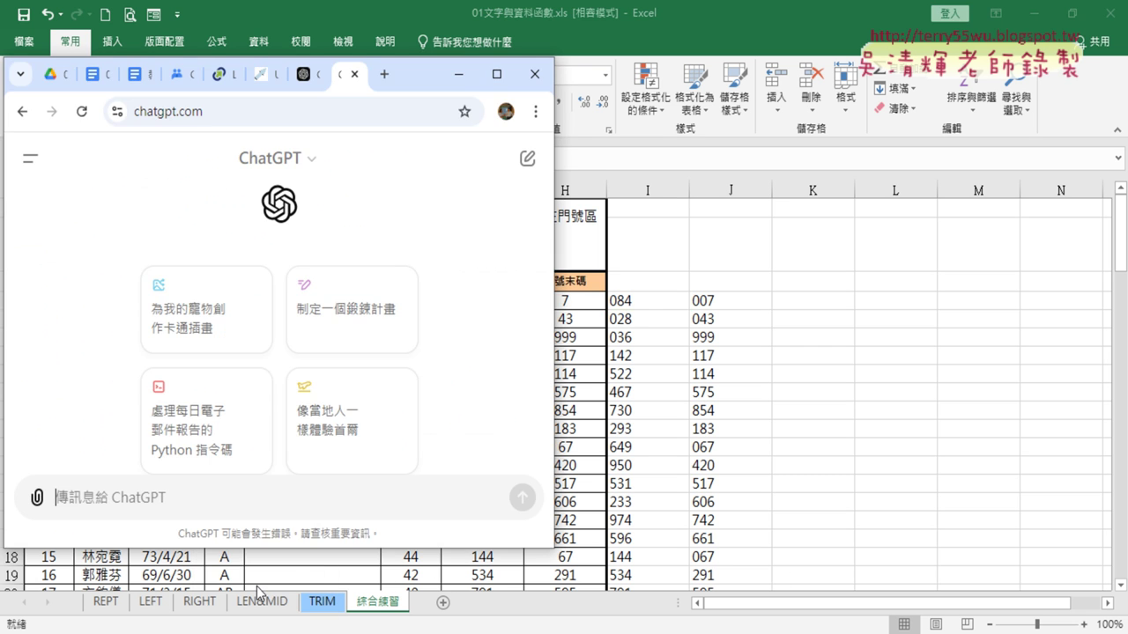
click(495, 75)
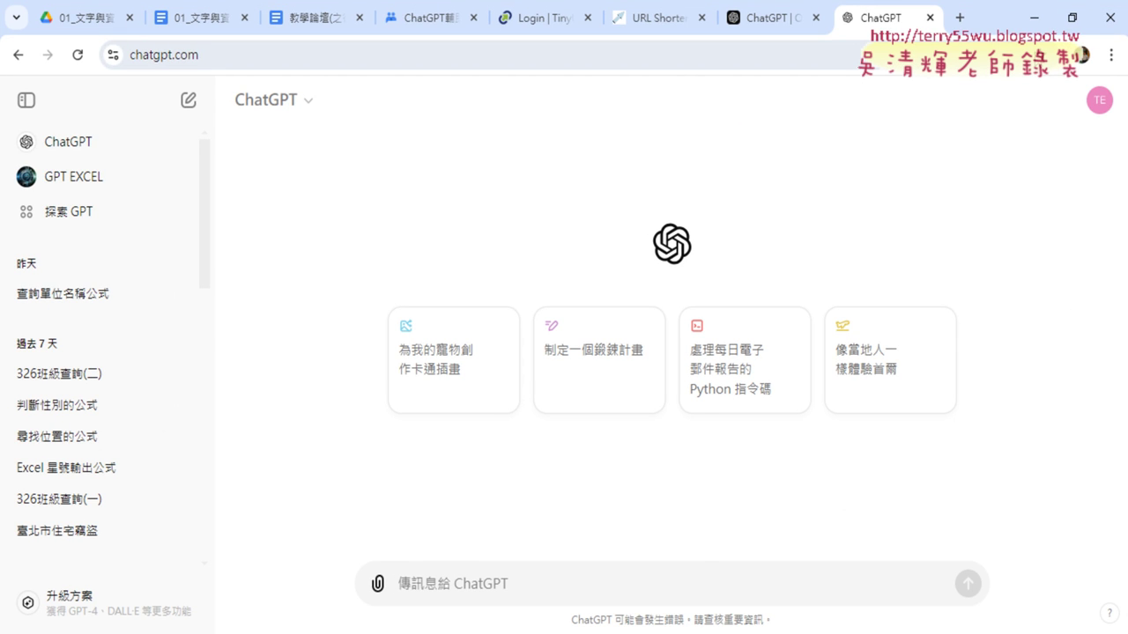
click(1071, 18)
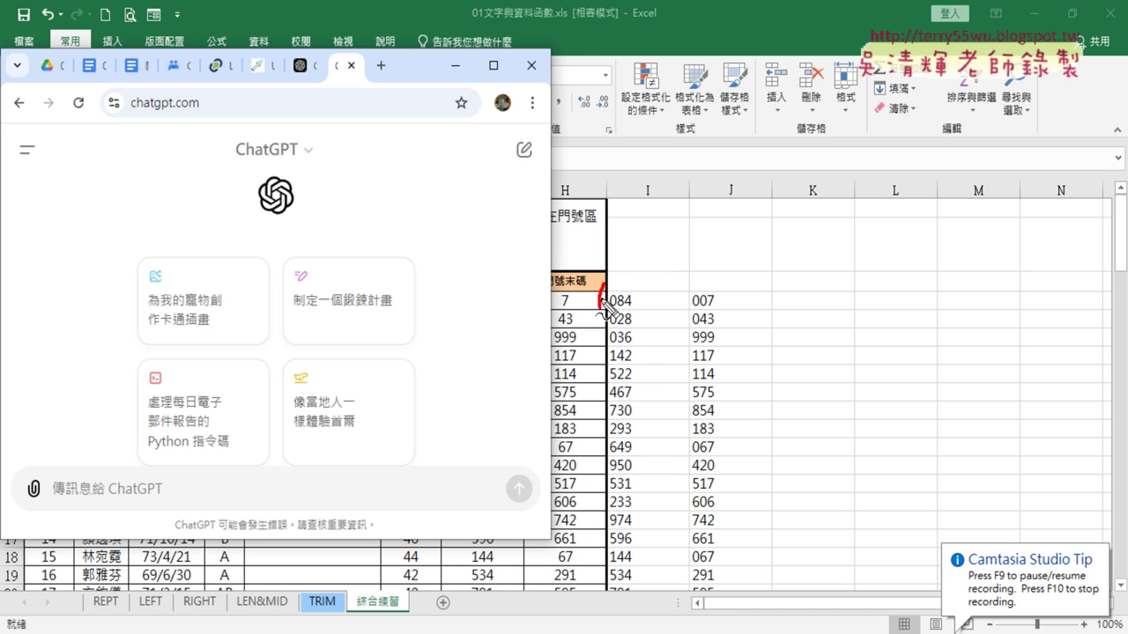
drag(607, 286, 604, 291)
mouse_move(691, 236)
mouse_down()
mouse_move(650, 266)
mouse_move(672, 255)
mouse_up()
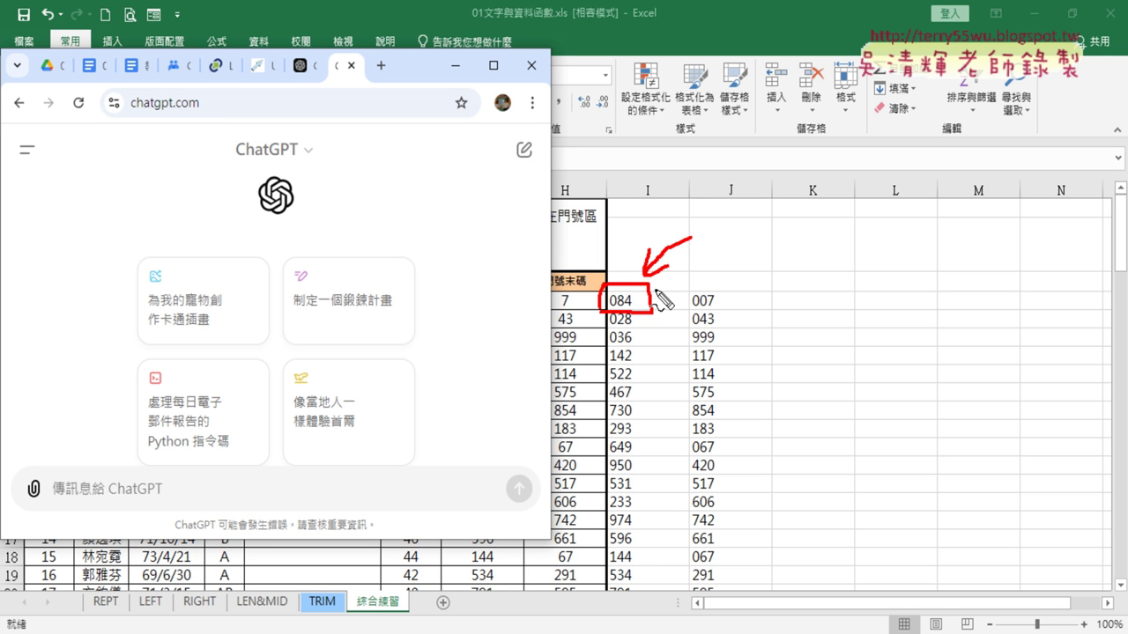
key(Escape)
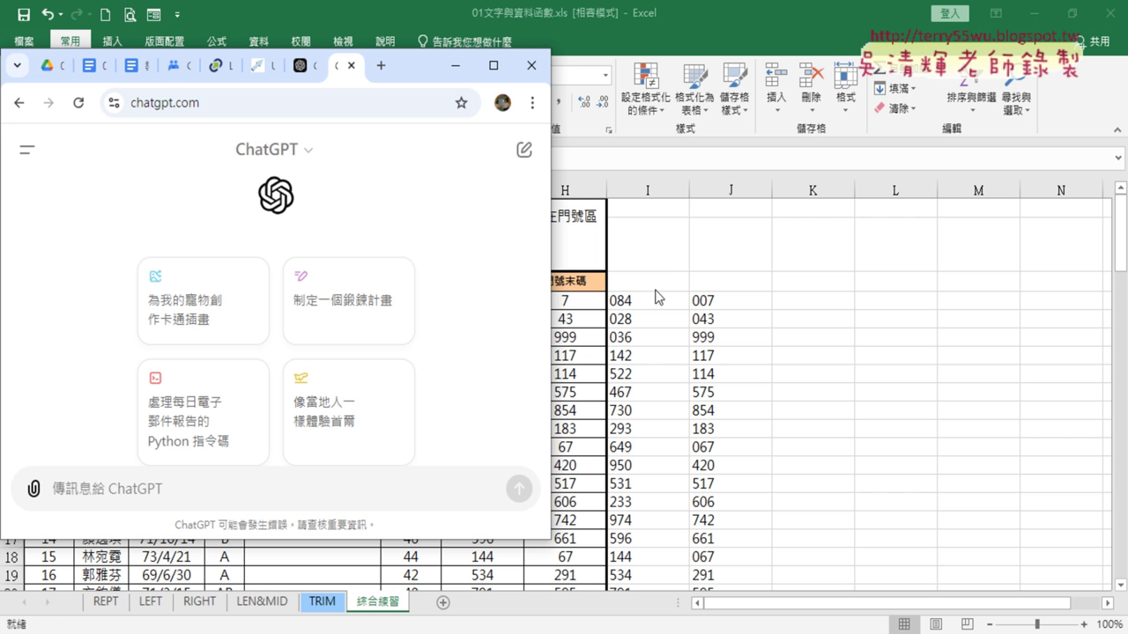
drag(422, 74, 473, 75)
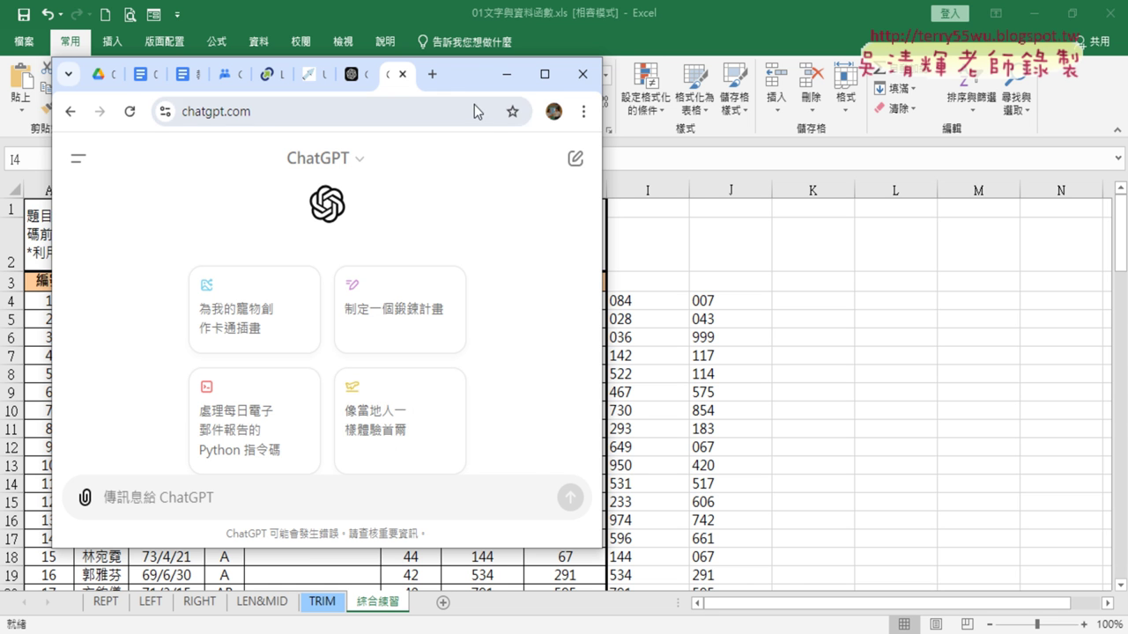
drag(477, 76, 432, 81)
click(641, 303)
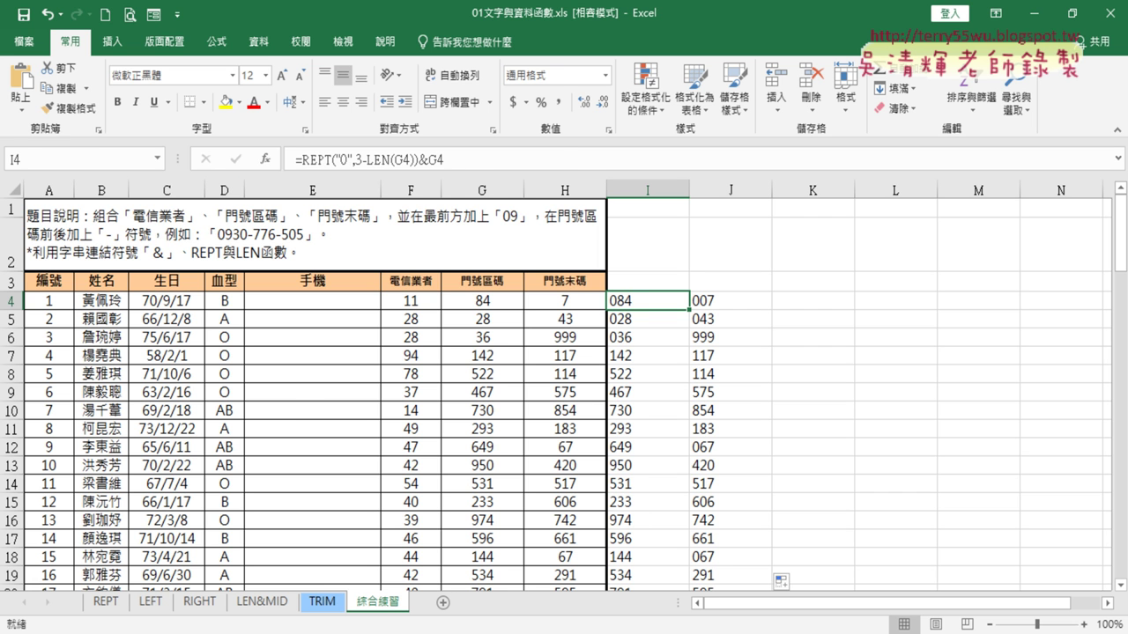
key(alt+Tab)
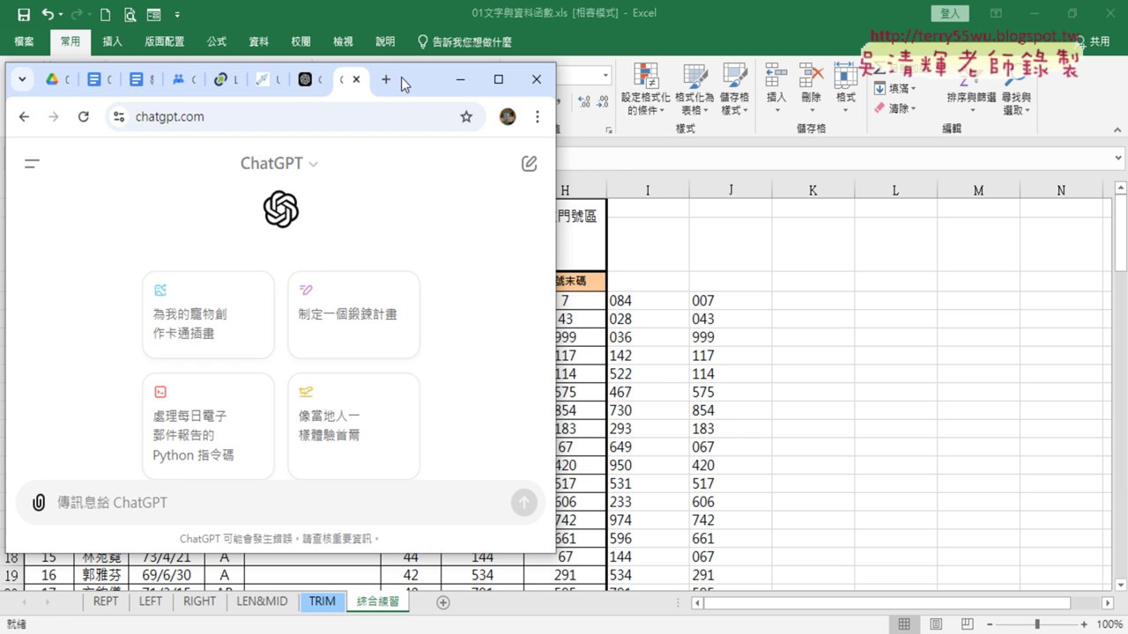
Step: Reposition the ChatGPT window and start the prompt with 請幫我撰寫EXCEL公式，
drag(401, 76, 499, 82)
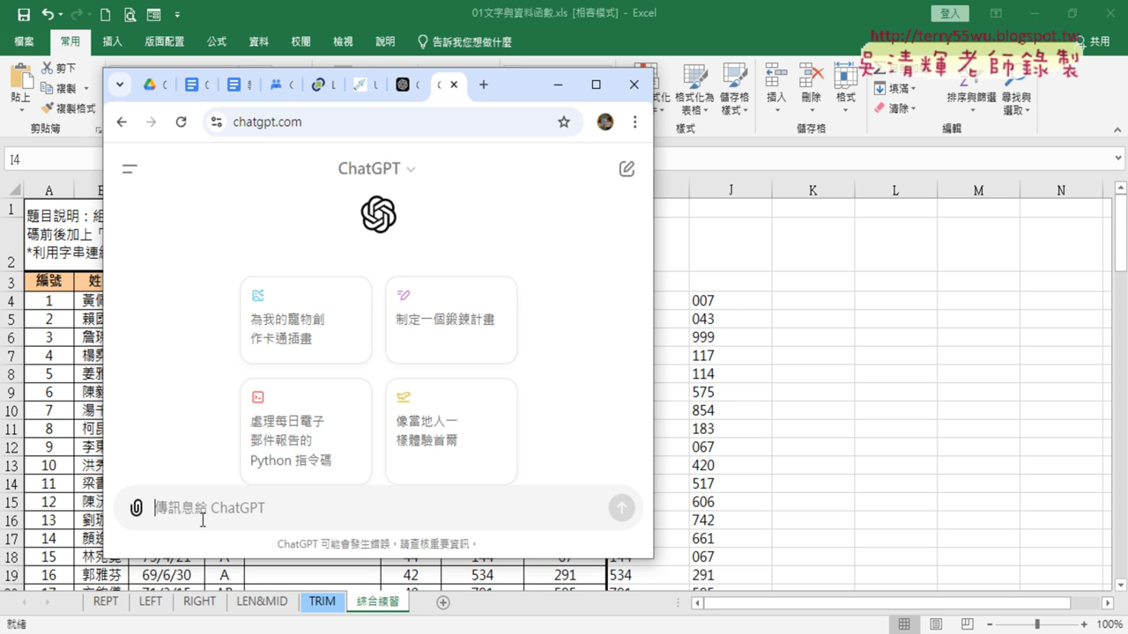
drag(515, 97, 450, 101)
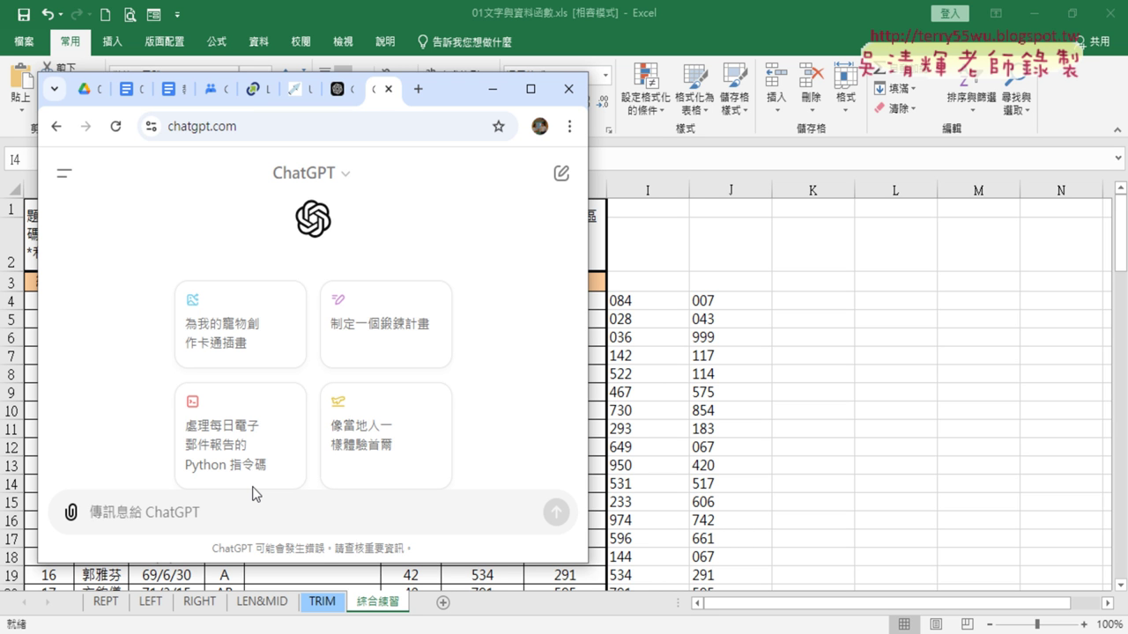
text(<)
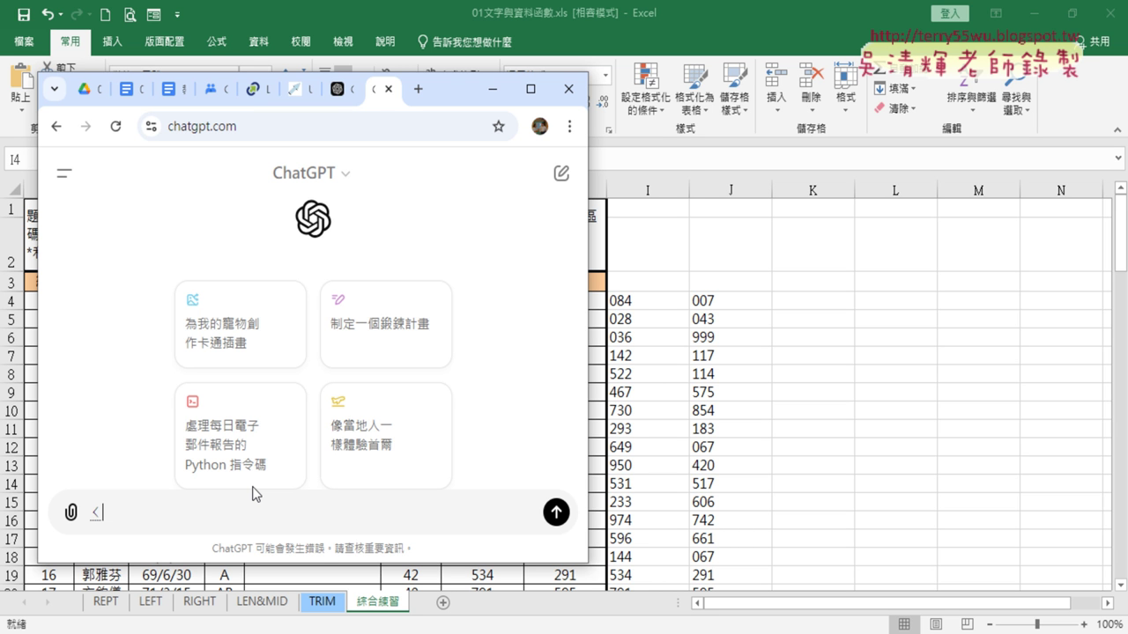
text(請)
text(幫我ㄓㄨ)
text(撰)
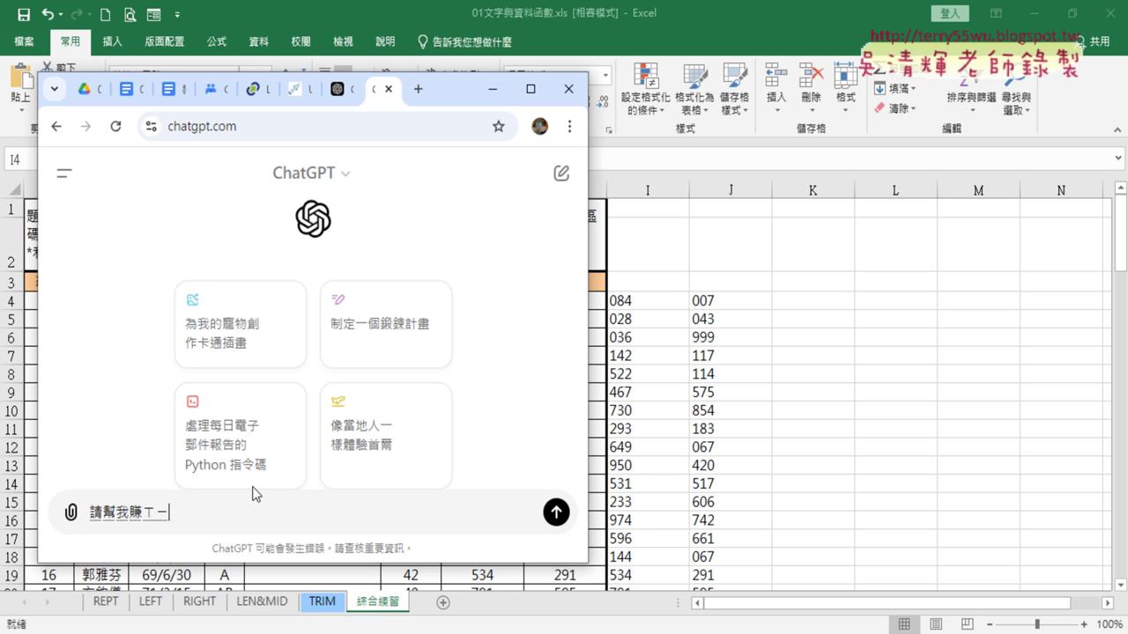
text(寫EX)
text(CEL《ㄨ)
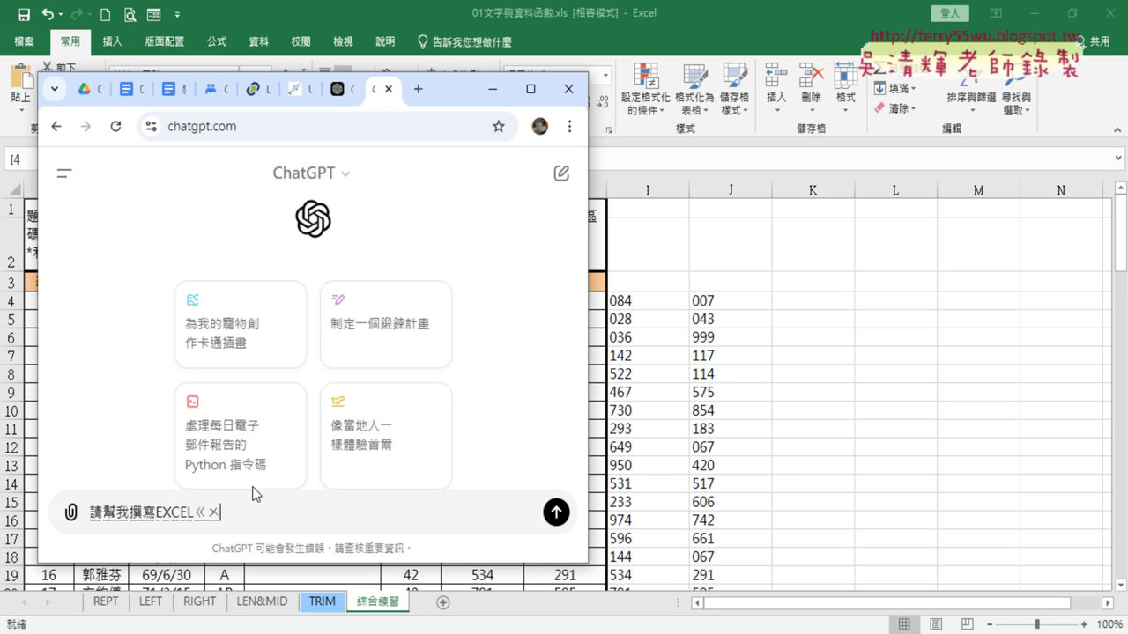
text(ㄥ)
text(公式)
text(，)
Step: Move the chat window right and add 用REPT與LEN函數，計算G4的字數，不足3碼 to the prompt
mouse_move(453, 98)
mouse_down()
mouse_move(389, 96)
mouse_move(992, 100)
mouse_up()
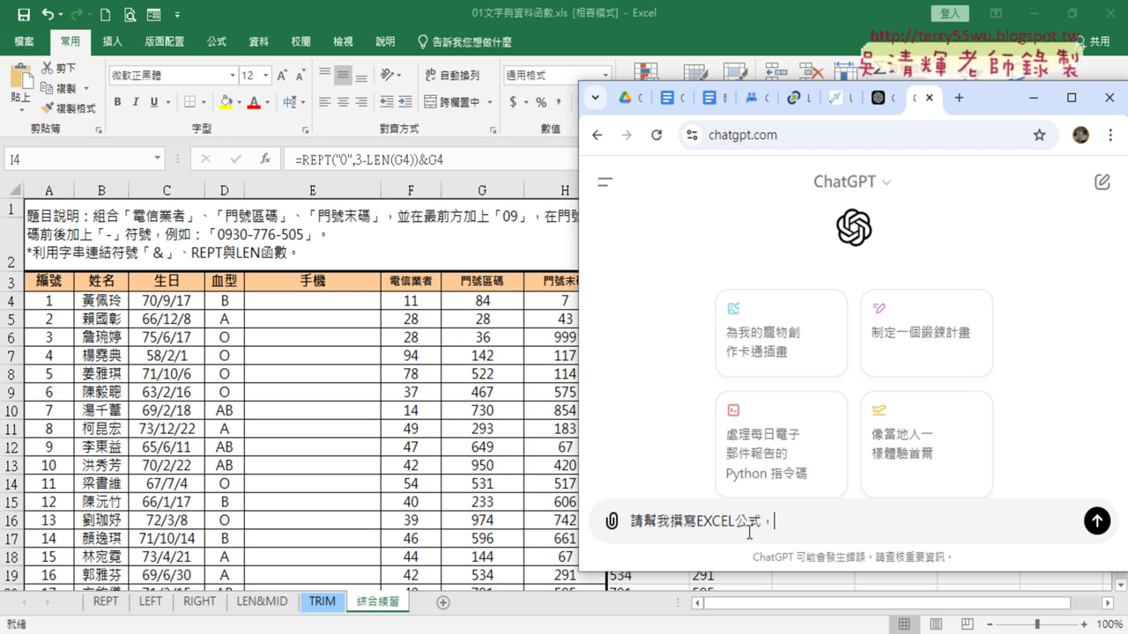
text(用)
text(REPT)
text(與LEN)
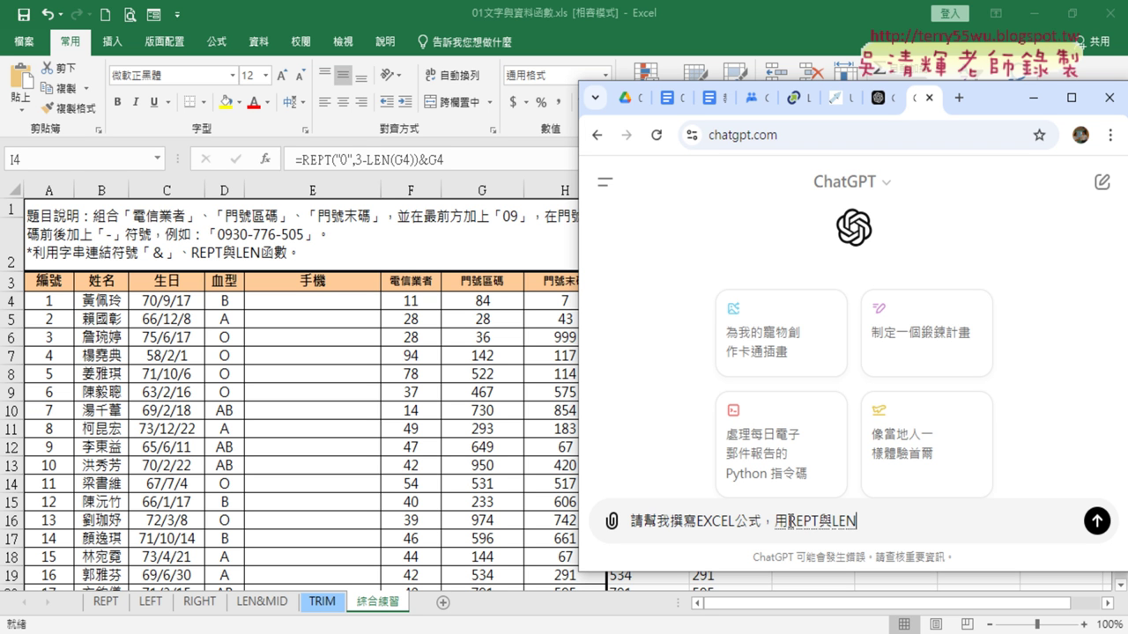
text(韓ㄕㄨ數)
key(Return)
text(，)
text(計算)
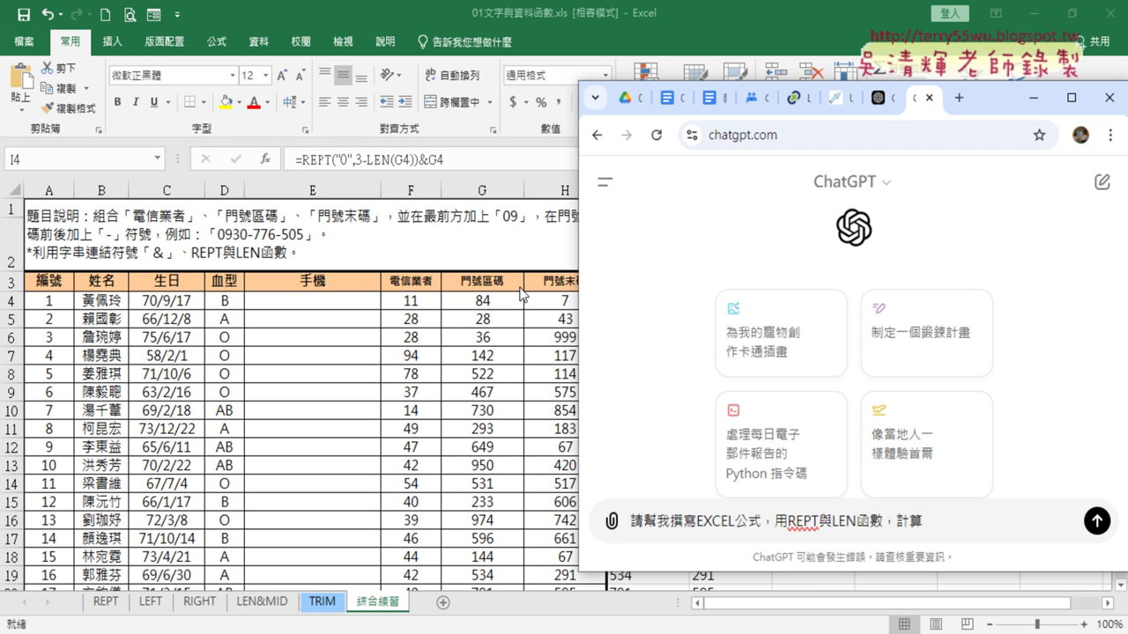
text(G4)
text(的字數)
text(，不)
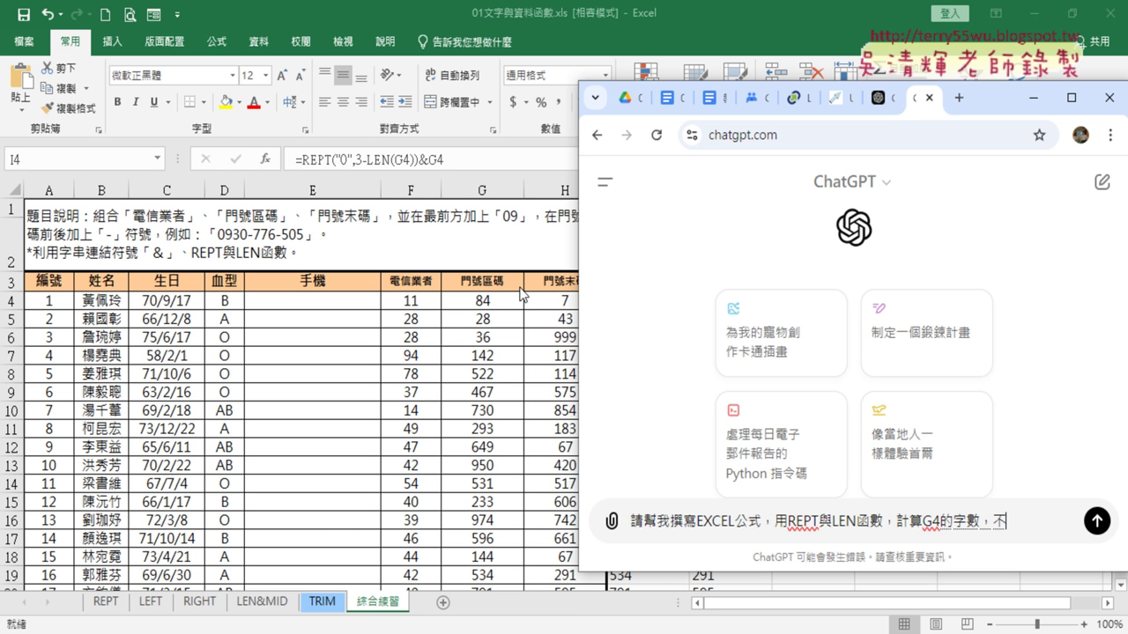
text(足3)
text(碼)
Step: Finish the prompt with 在前方補0 and select the whole text
key(Left)
key(shift+Left)
key(End)
text(ㄗㄞ在前)
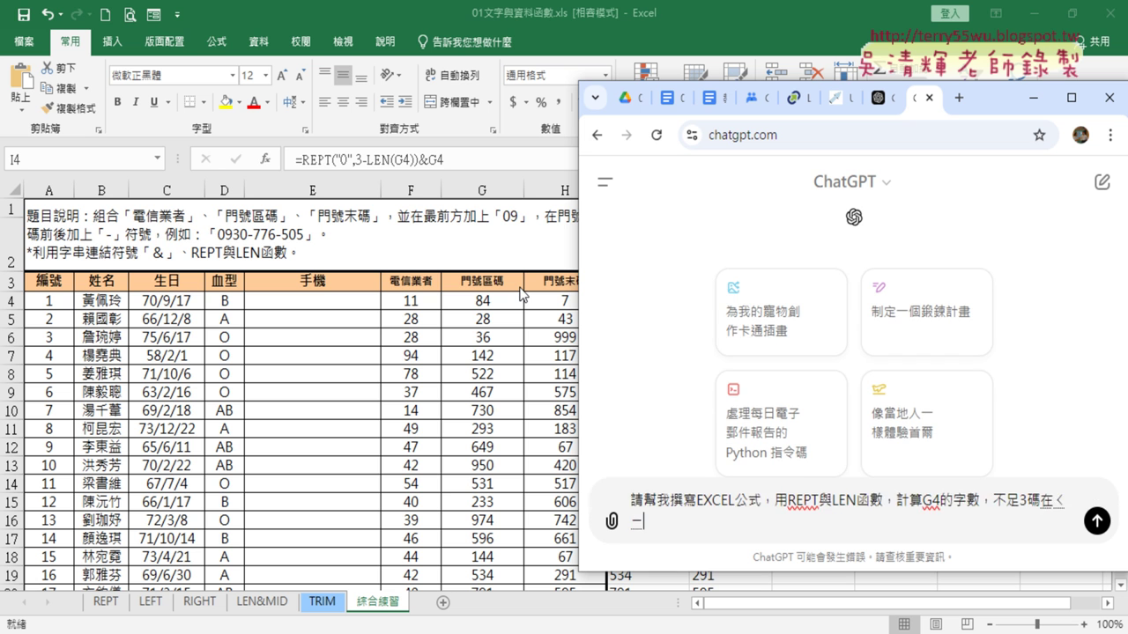
text(ㄈㄤ)
text(方)
text(補)
text(0)
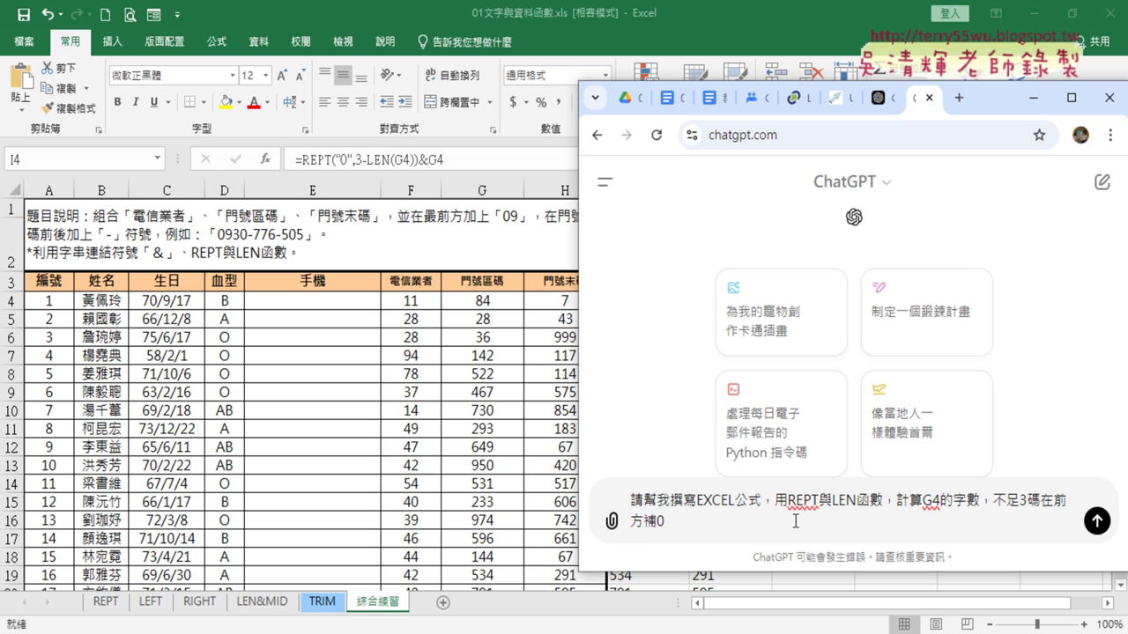
drag(703, 527, 631, 491)
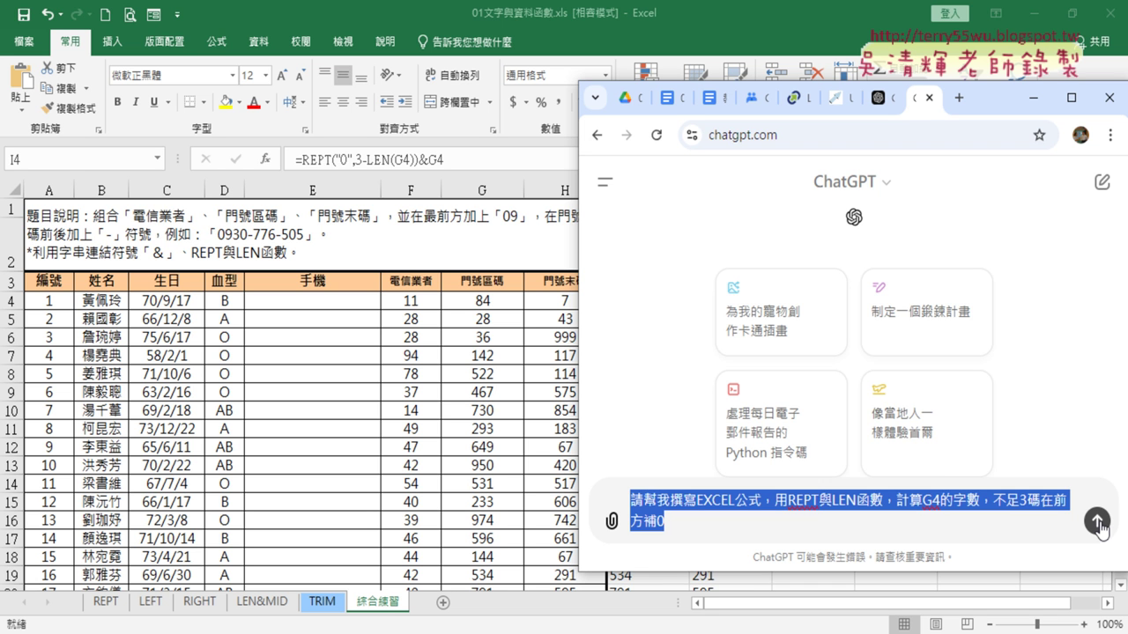
click(1097, 523)
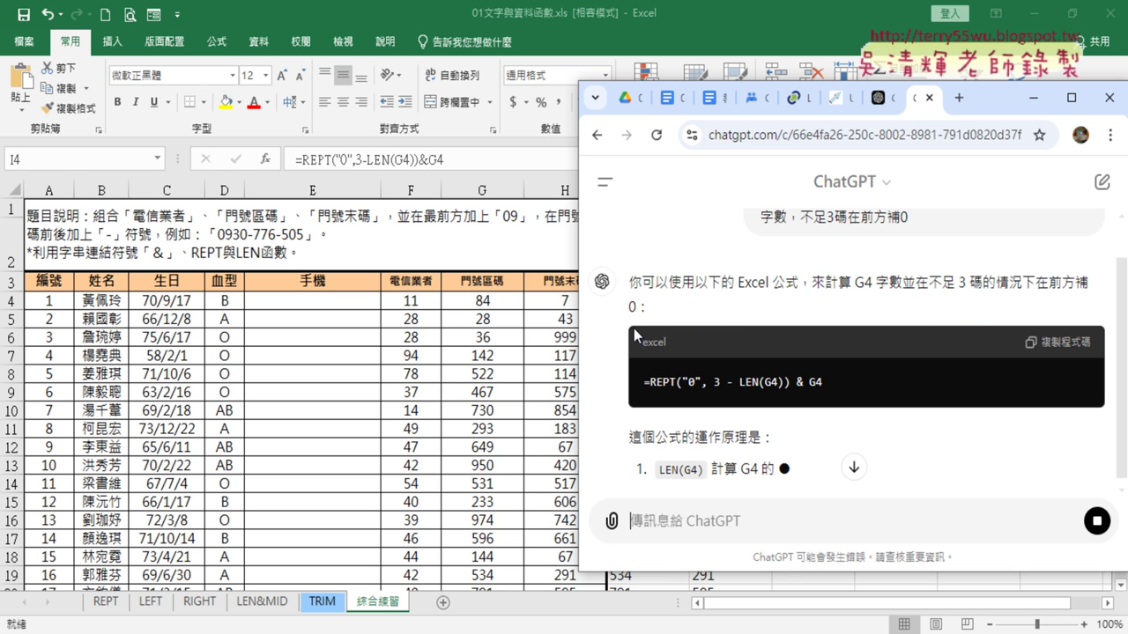
drag(631, 282, 799, 283)
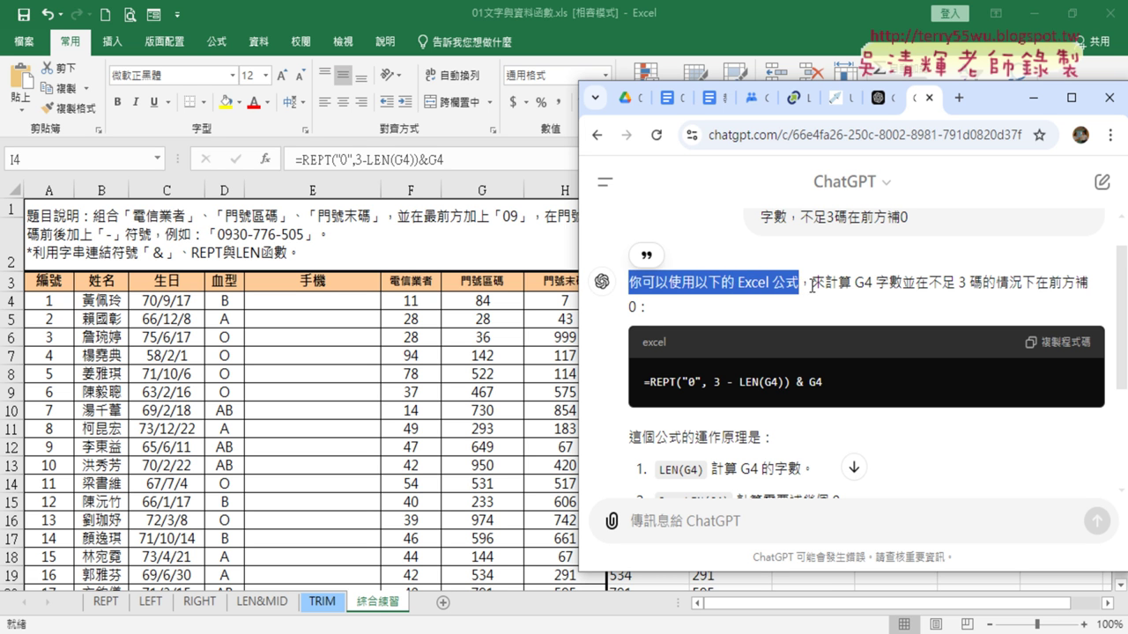
drag(811, 283, 1076, 285)
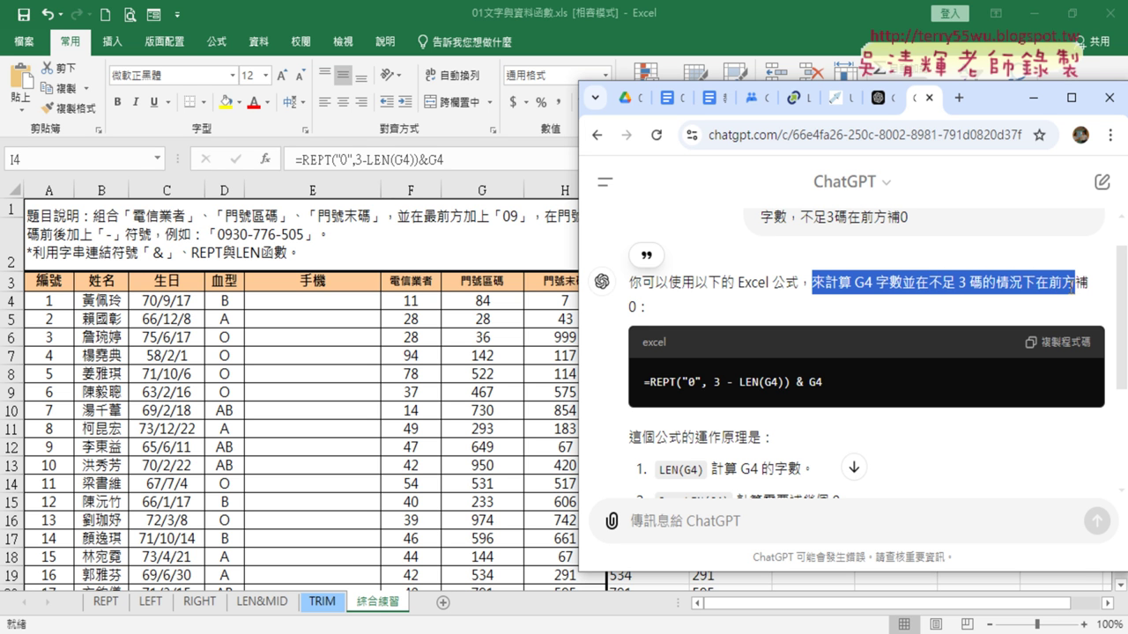
drag(1076, 286, 1074, 300)
click(1045, 299)
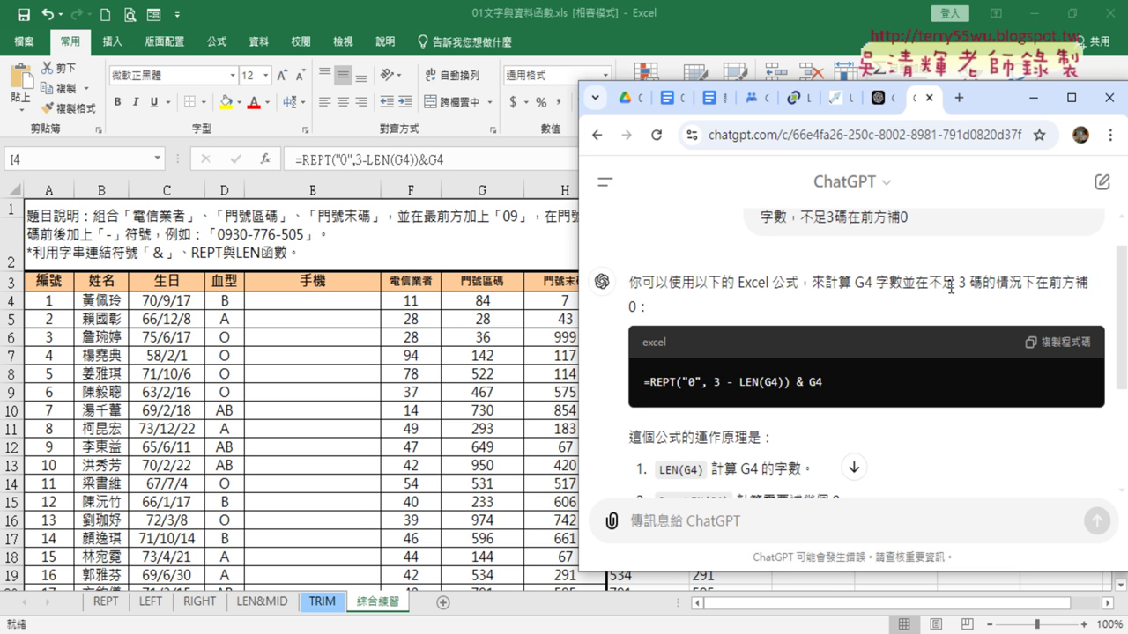
mouse_move(930, 283)
mouse_down()
mouse_move(945, 283)
mouse_move(701, 313)
mouse_up()
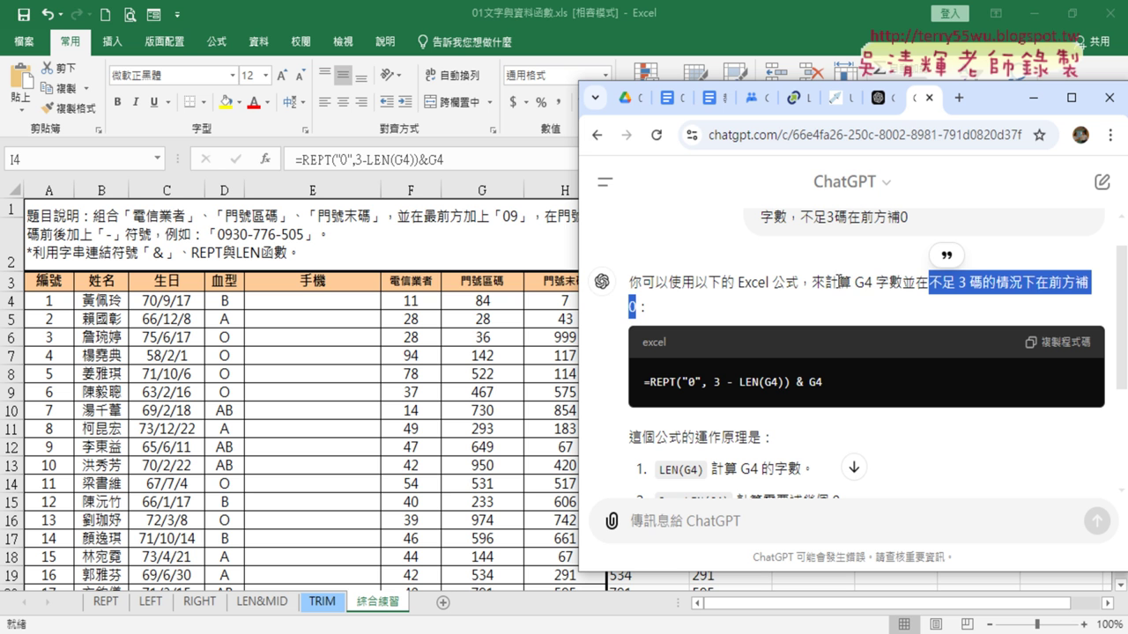
mouse_move(818, 282)
mouse_down()
mouse_move(1075, 299)
mouse_move(640, 312)
mouse_up()
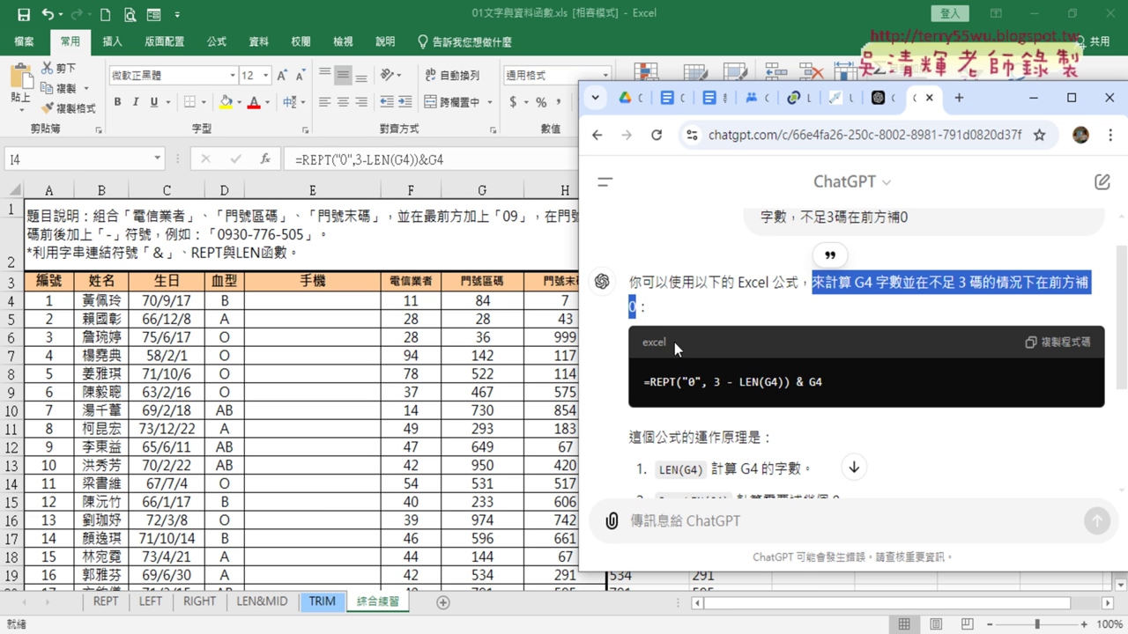
mouse_move(844, 388)
mouse_down()
mouse_move(588, 388)
mouse_move(643, 387)
mouse_up()
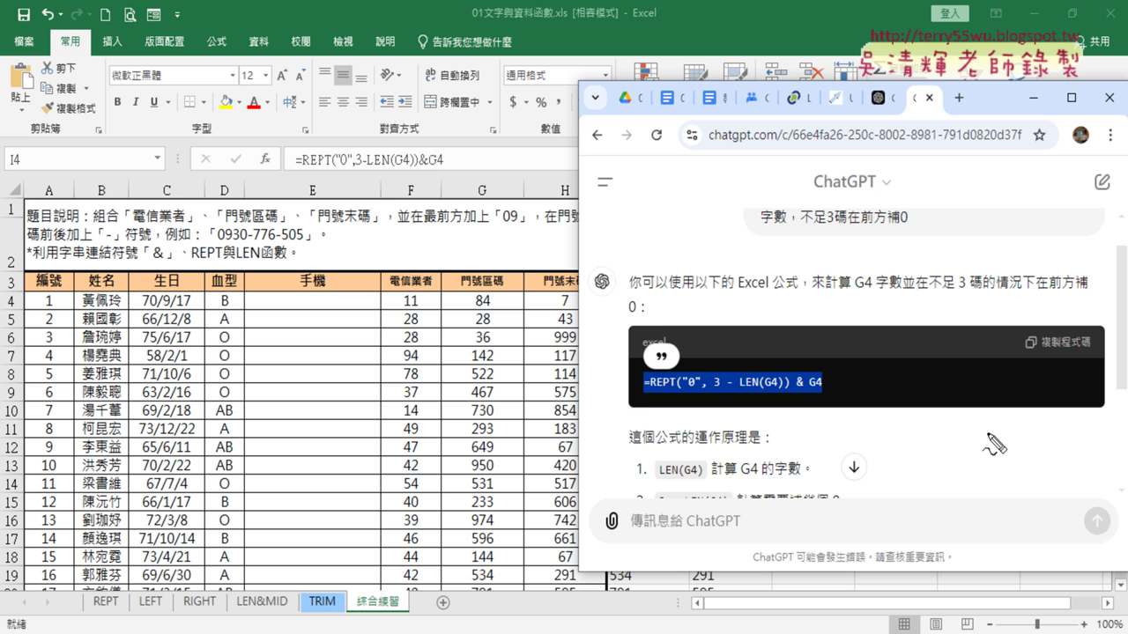
Step: Copy the suggested =REPT("0", 3 - LEN(G4)) & G4 formula from ChatGPT's answer
drag(643, 395, 824, 404)
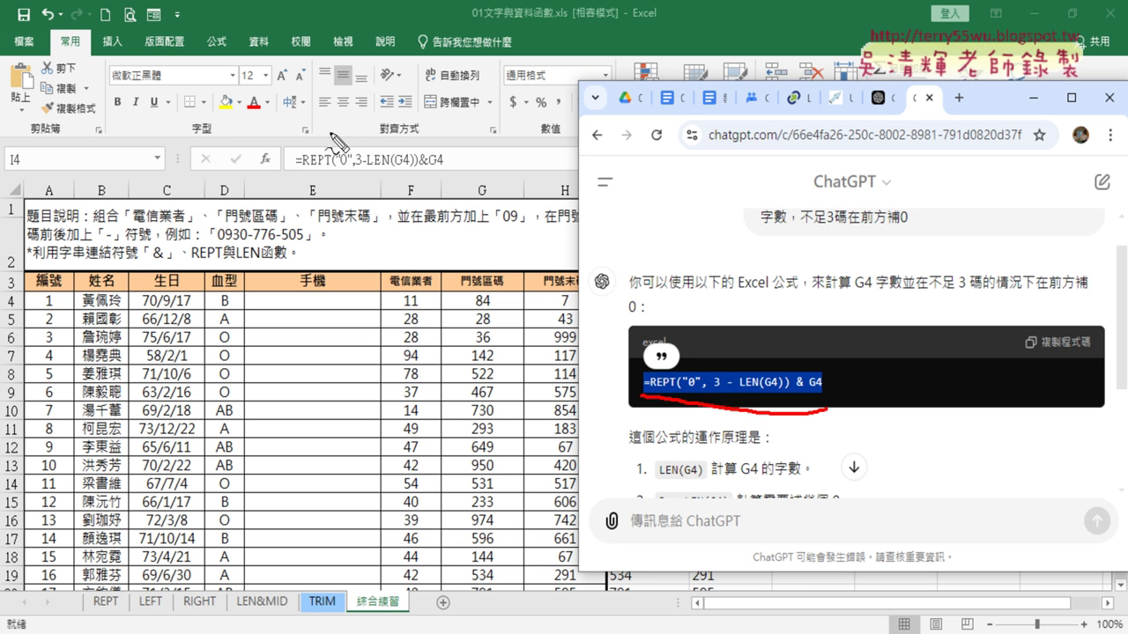
drag(296, 169, 455, 172)
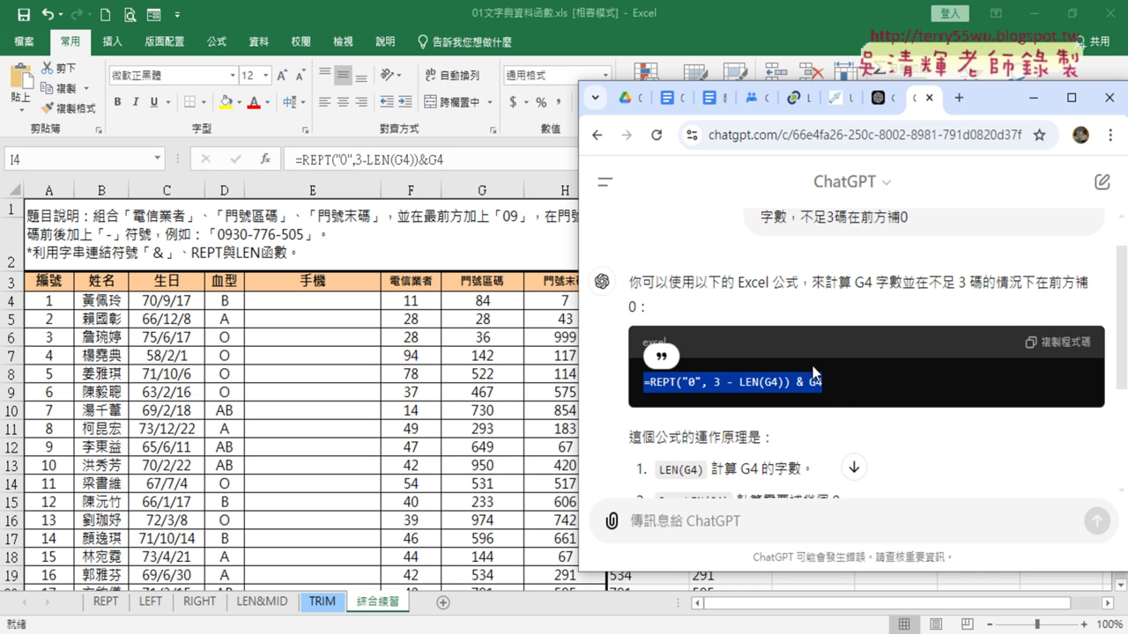
drag(828, 384, 629, 282)
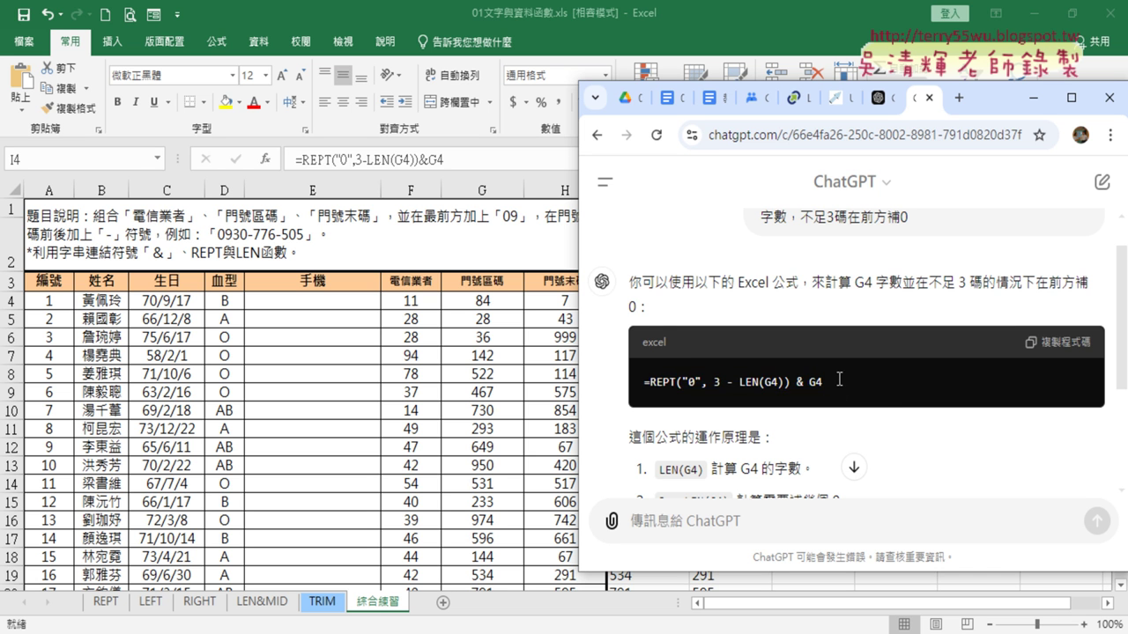
drag(777, 383, 842, 379)
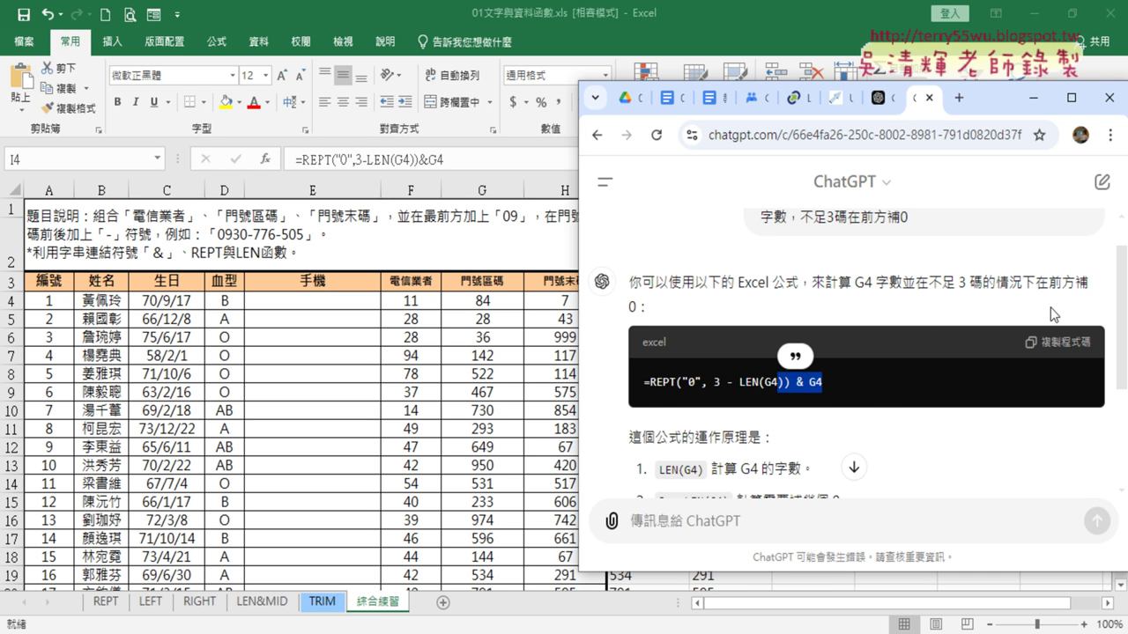
drag(643, 382, 821, 385)
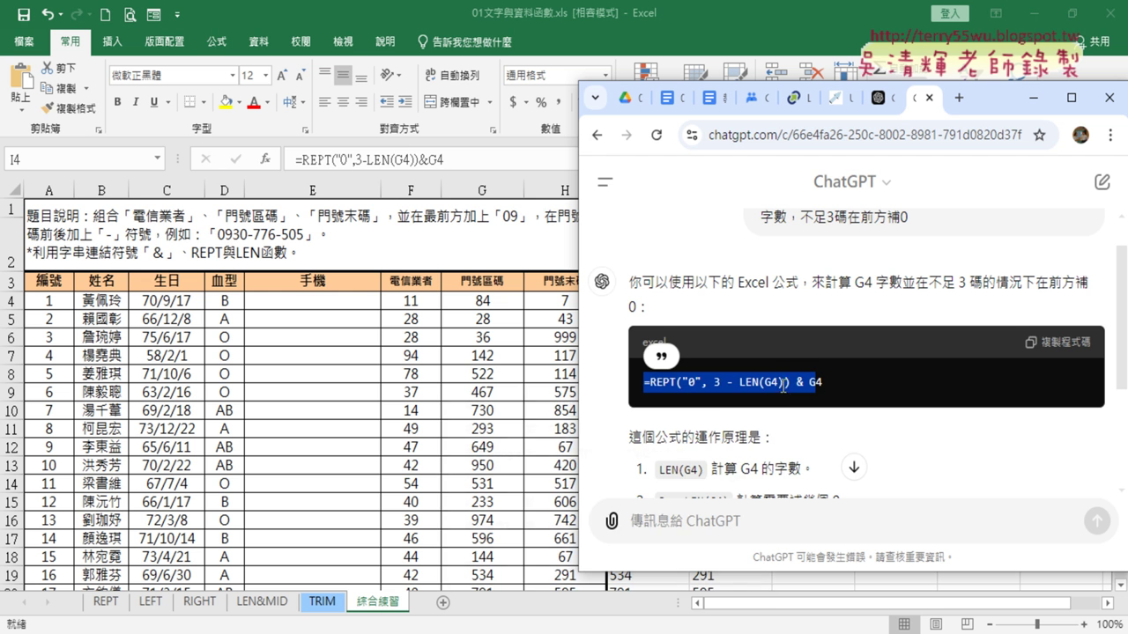
right_click(787, 383)
click(740, 406)
Step: Read the four-step explanation from LEN(G4) to & G4
scroll(782, 374, down, 1)
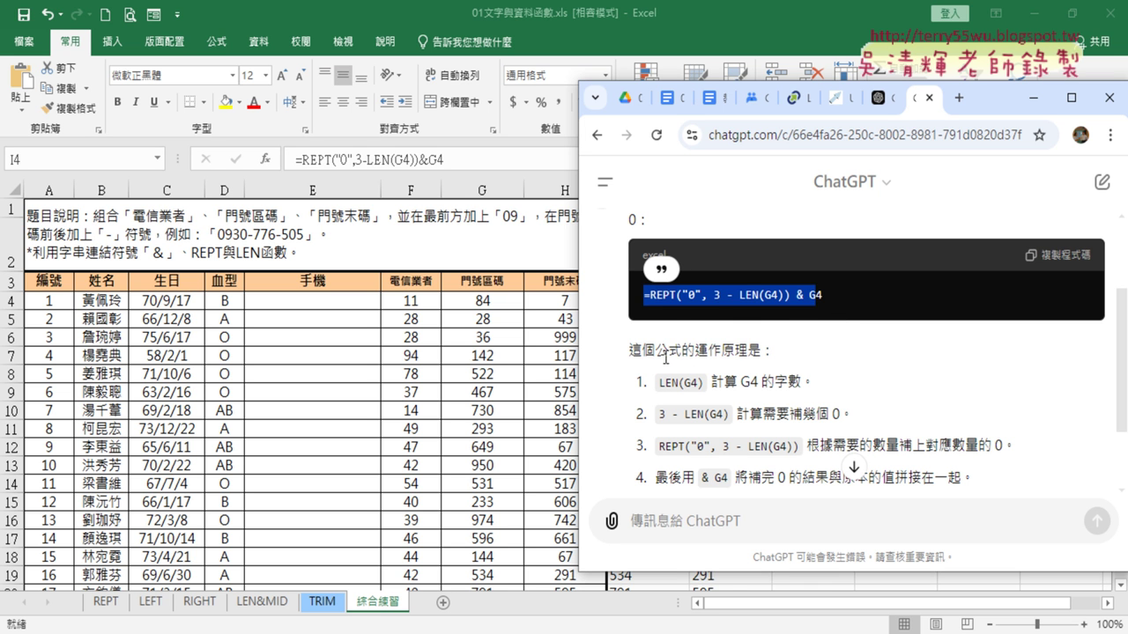
drag(656, 351, 763, 350)
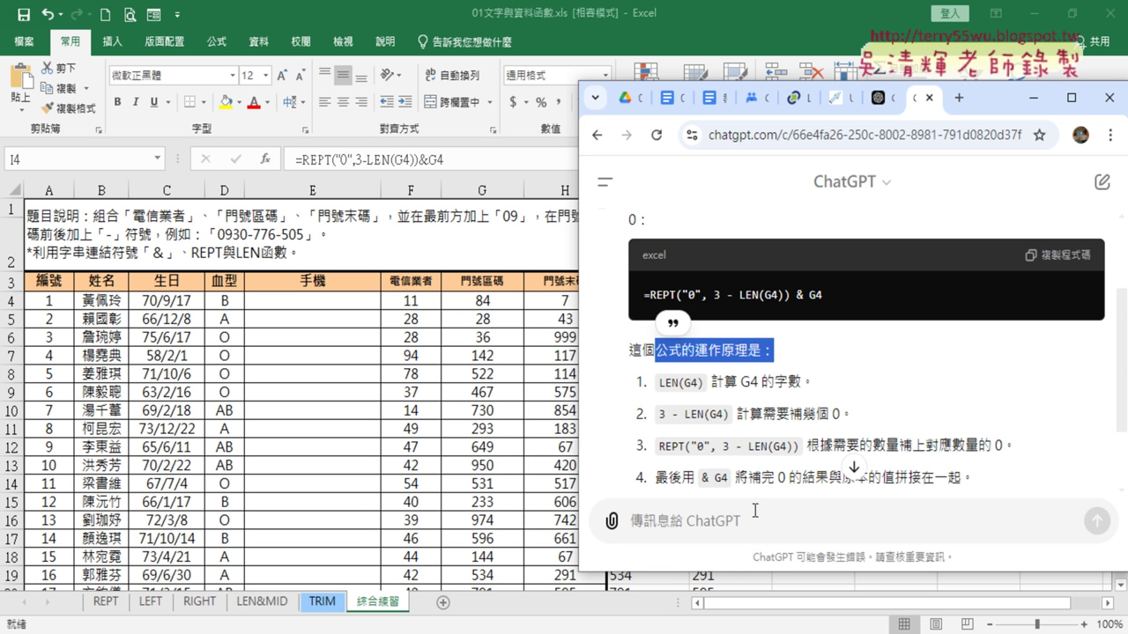
click(706, 527)
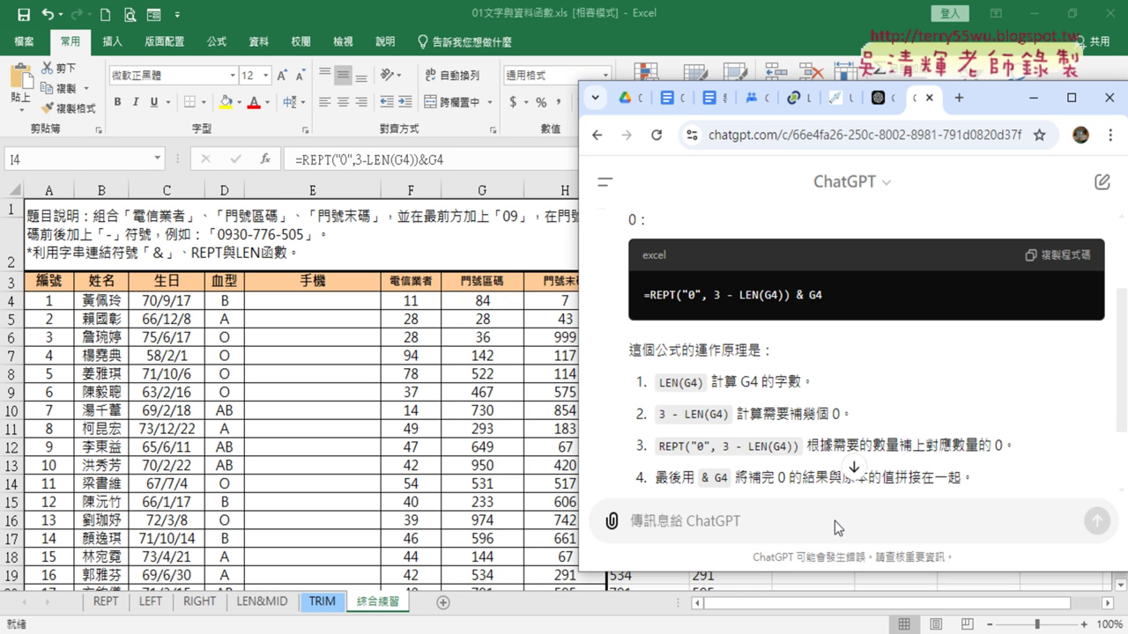
Step: Recopy the REPT formula from ChatGPT and switch to the Excel workbook
drag(827, 288, 643, 295)
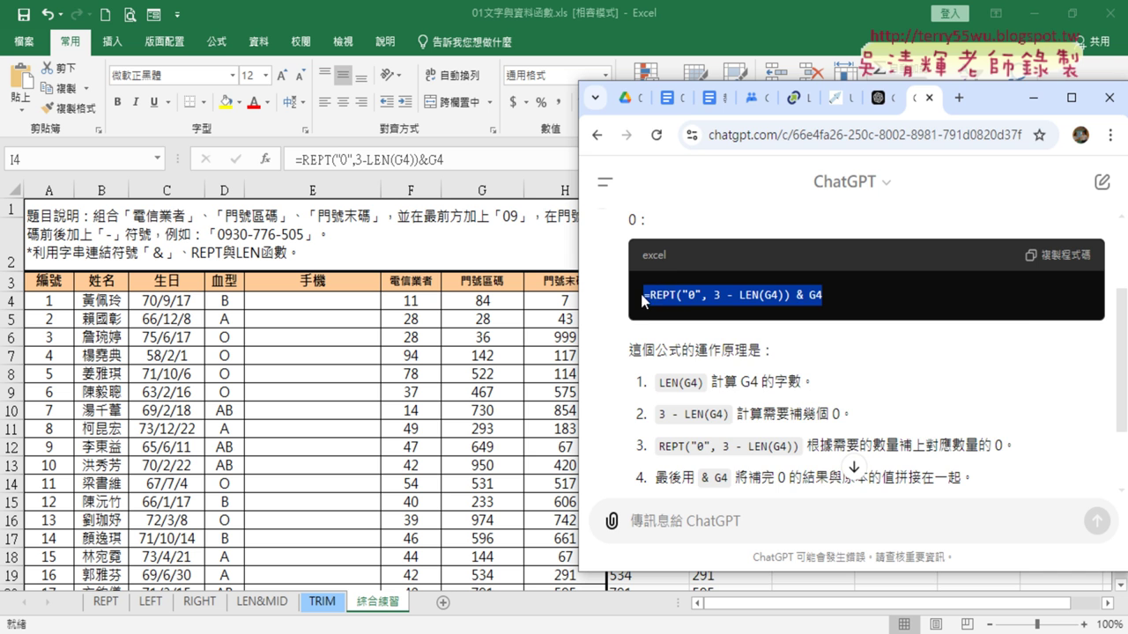
right_click(694, 293)
click(721, 310)
key(alt+Tab)
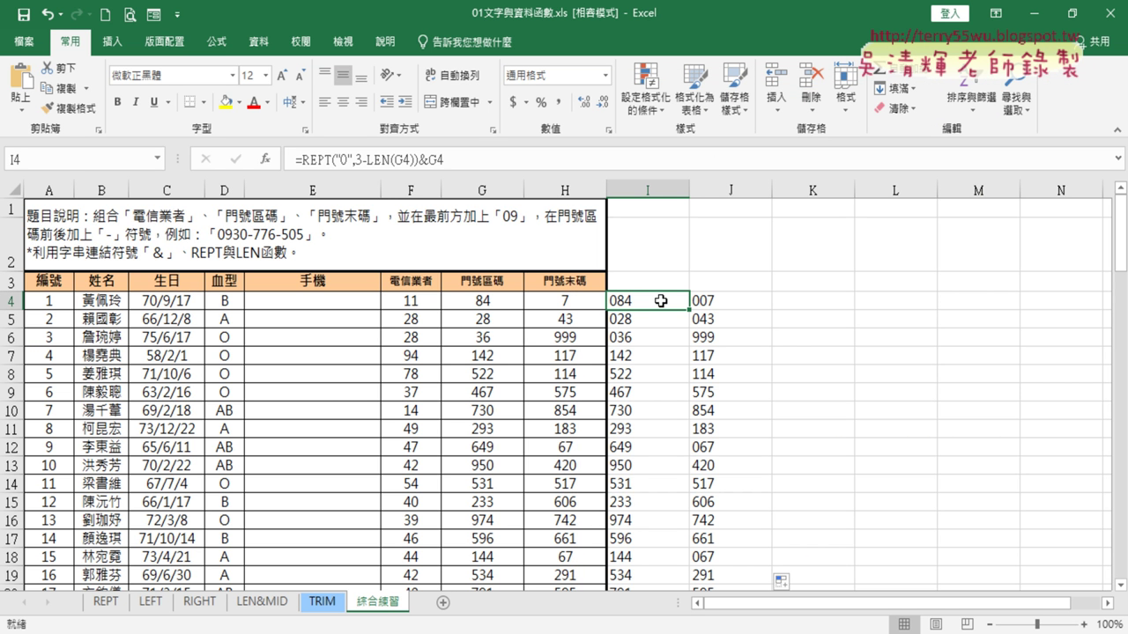
Step: Clear column I, paste =REPT("0", 3 - LEN(G4)) & G4 into I4 and fill it down
key(ctrl+shift+Down)
key(Delete)
scroll(659, 299, up, 20)
scroll(659, 299, up, 1)
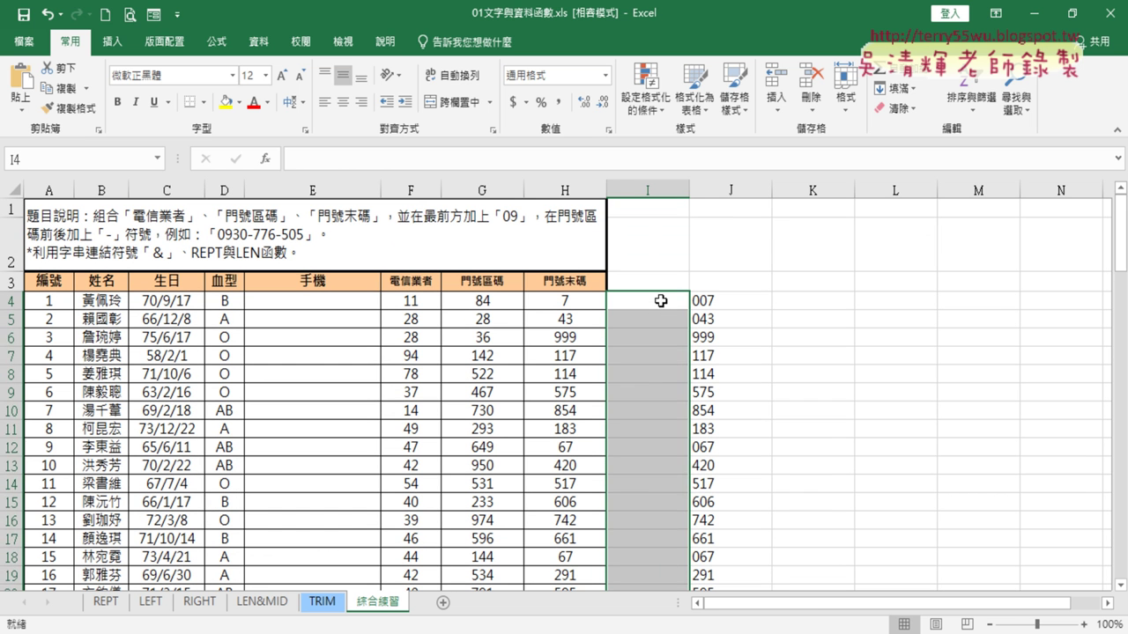
click(678, 301)
click(327, 156)
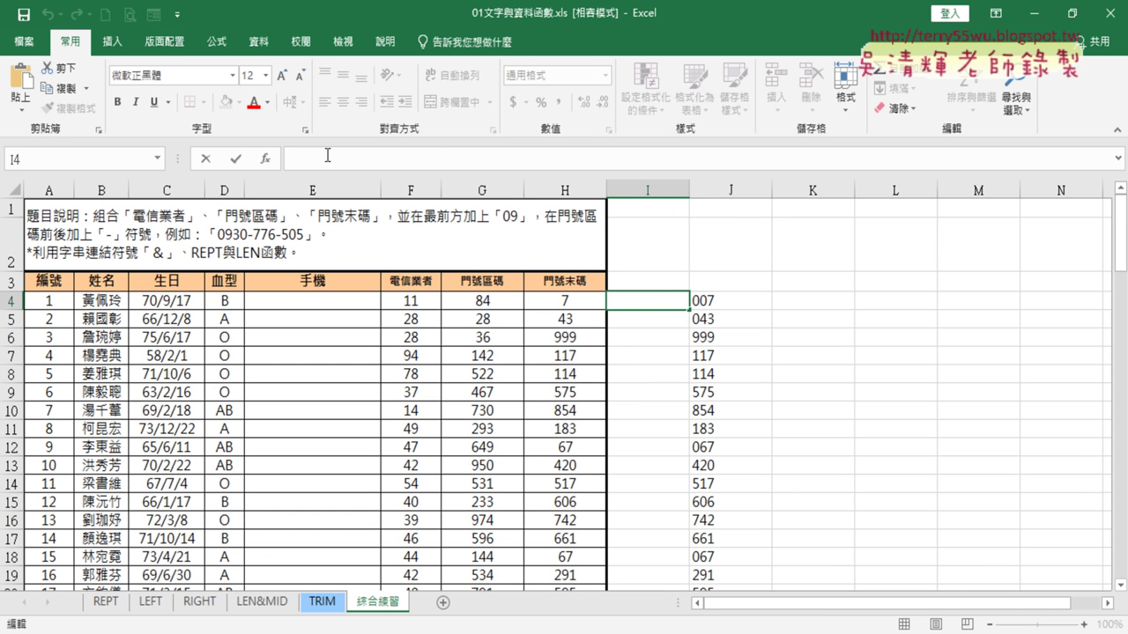
key(ctrl+v)
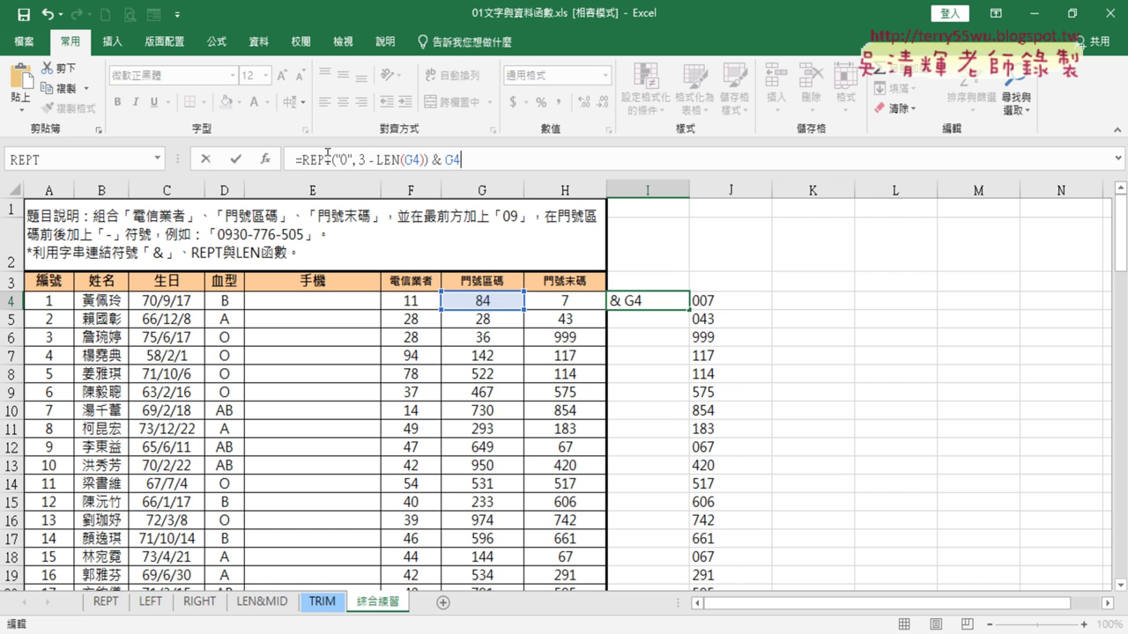
click(236, 160)
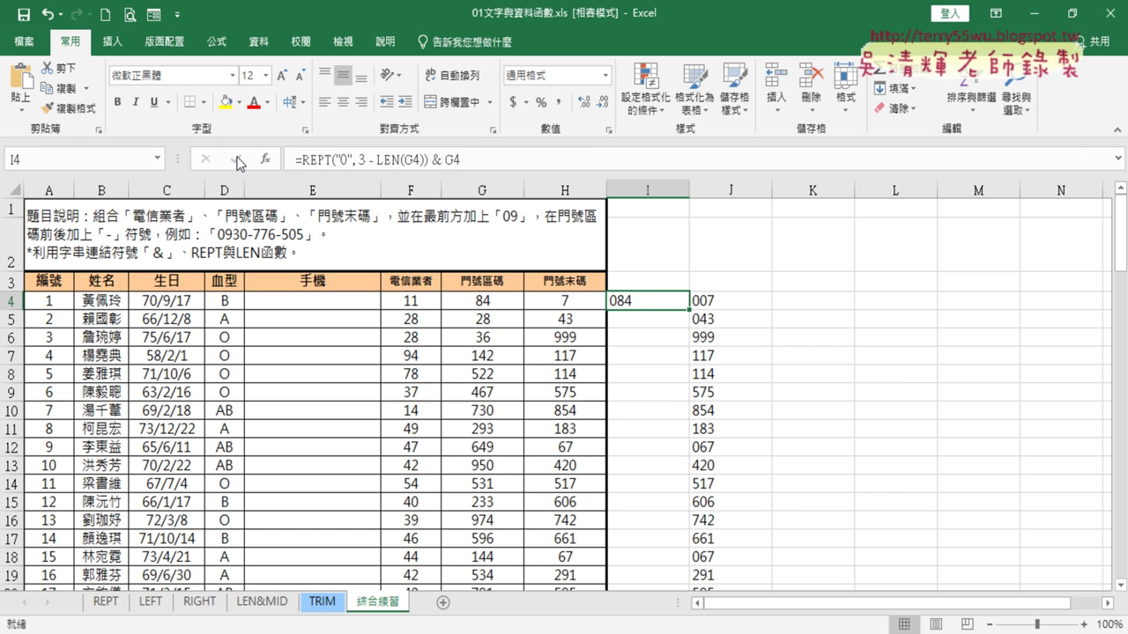
double_click(688, 309)
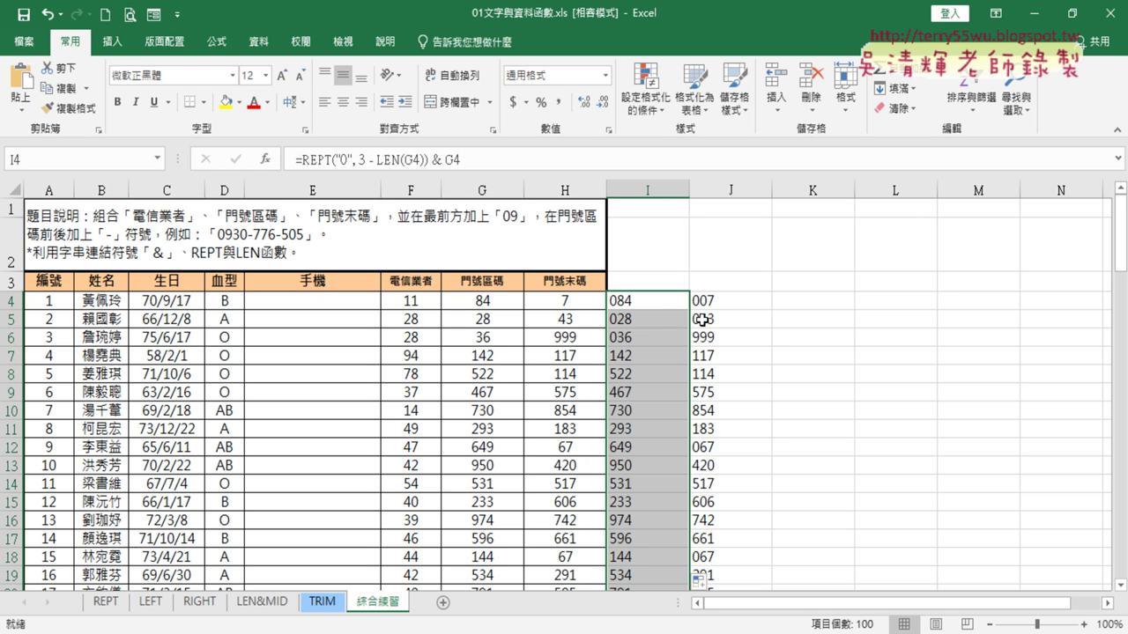
Step: Compare the formulas in J4 and I4
click(725, 306)
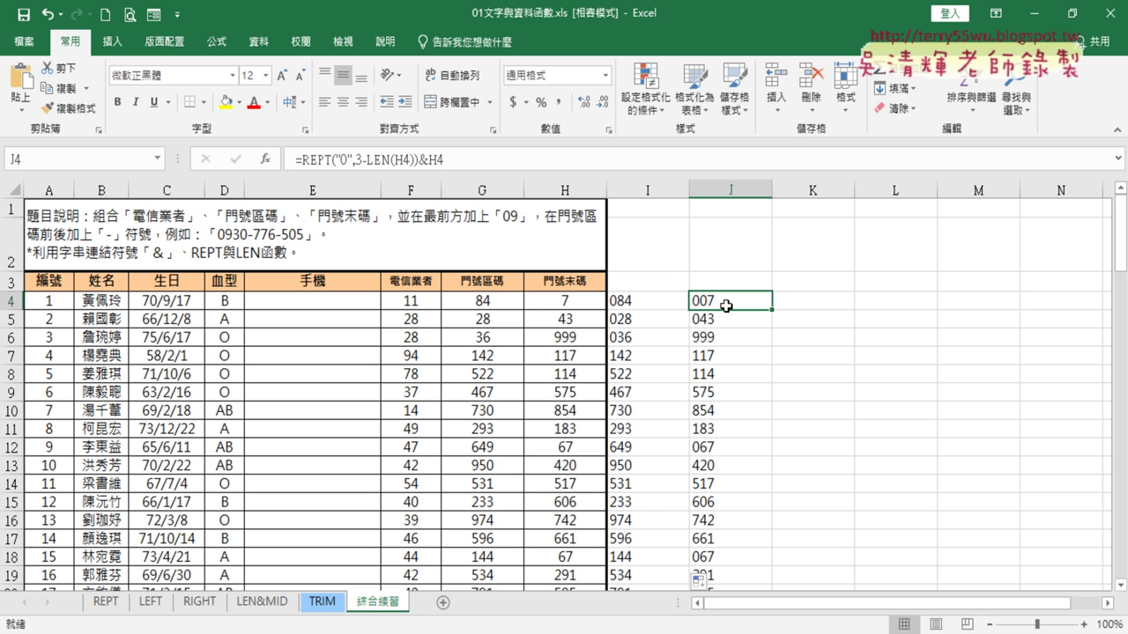
click(633, 306)
click(739, 306)
Step: Maximize ChatGPT and copy the original formula request from the conversation
click(314, 630)
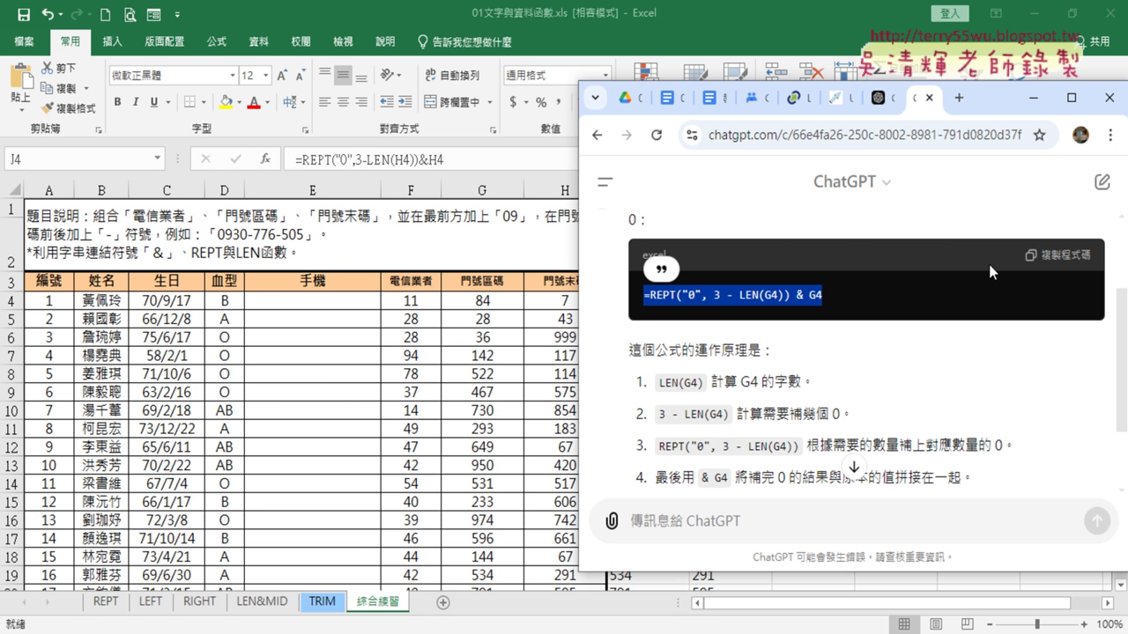
click(1071, 97)
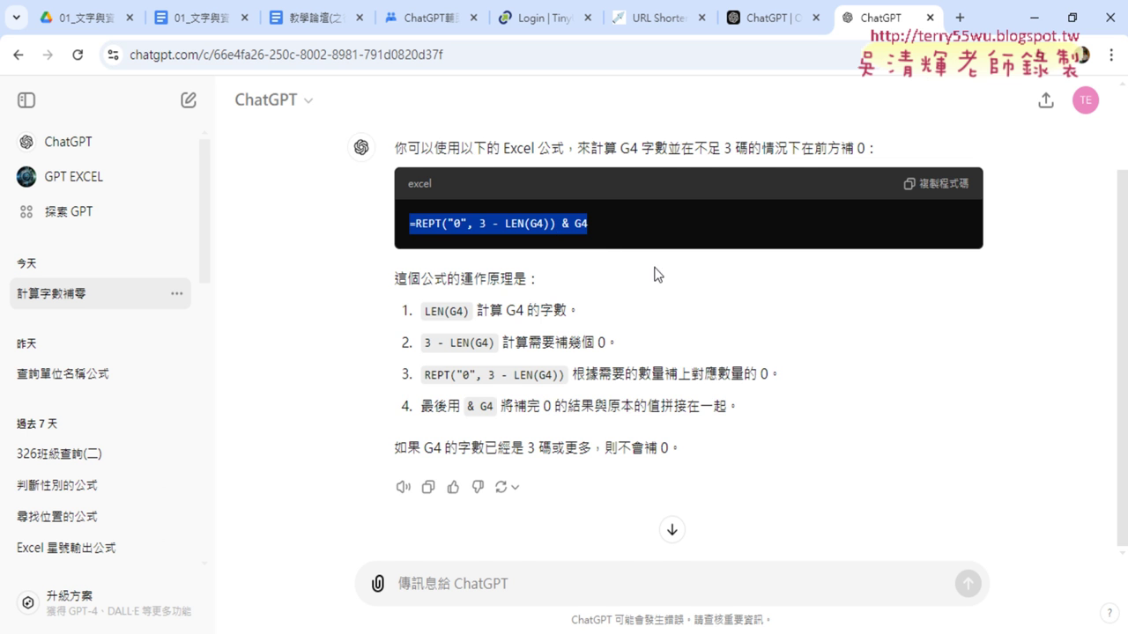
scroll(661, 271, up, 2)
drag(555, 164, 811, 184)
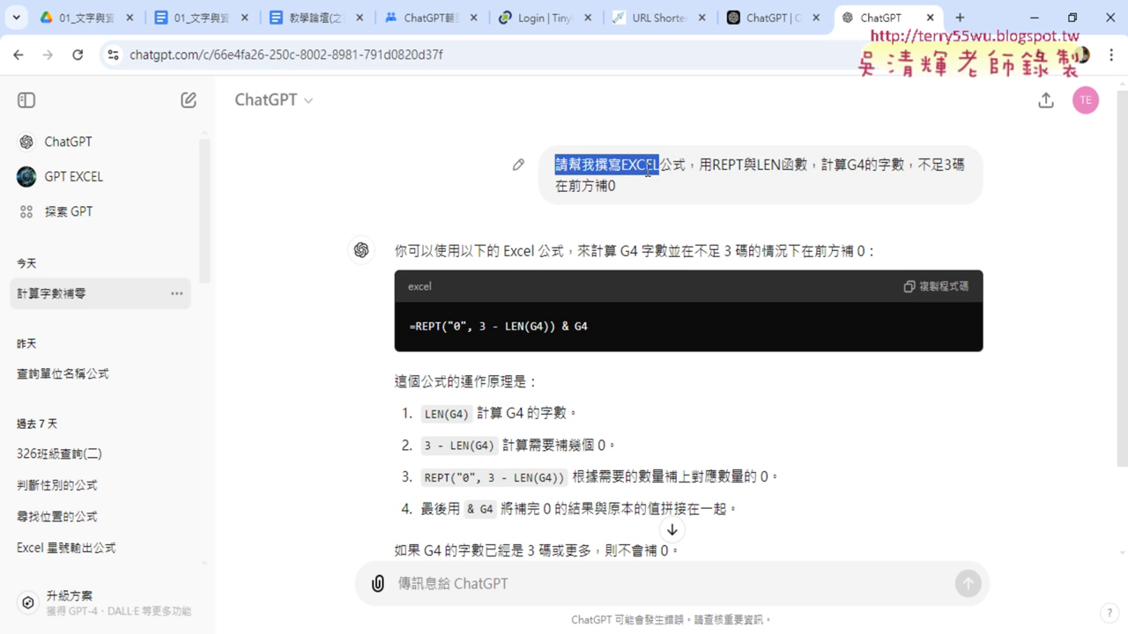
click(811, 184)
drag(685, 164, 807, 166)
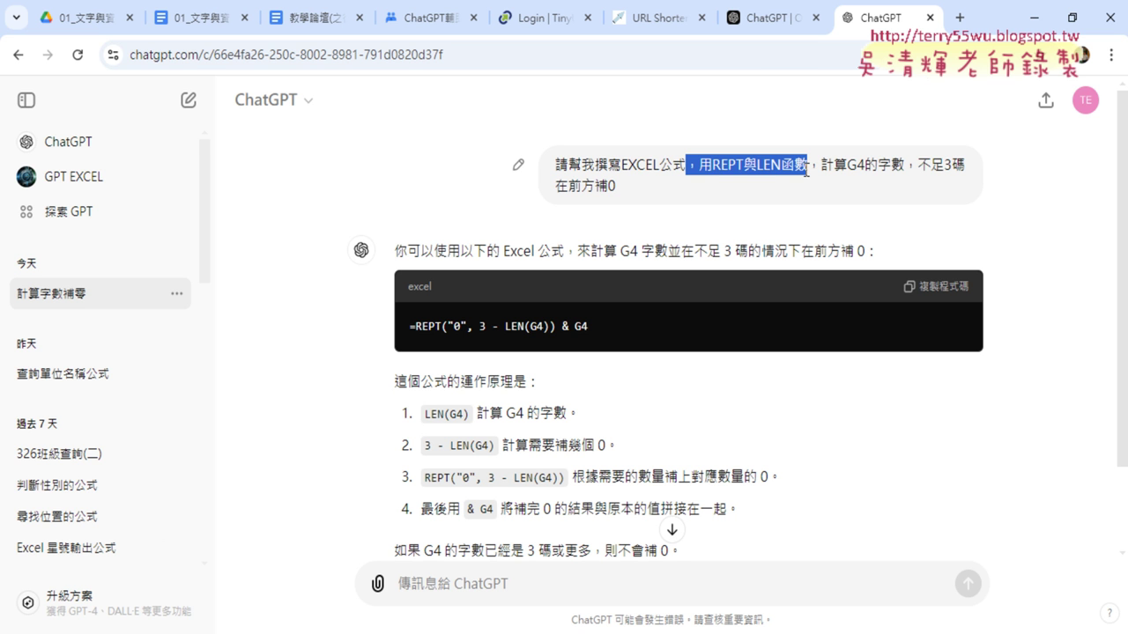
click(663, 183)
triple_click(562, 167)
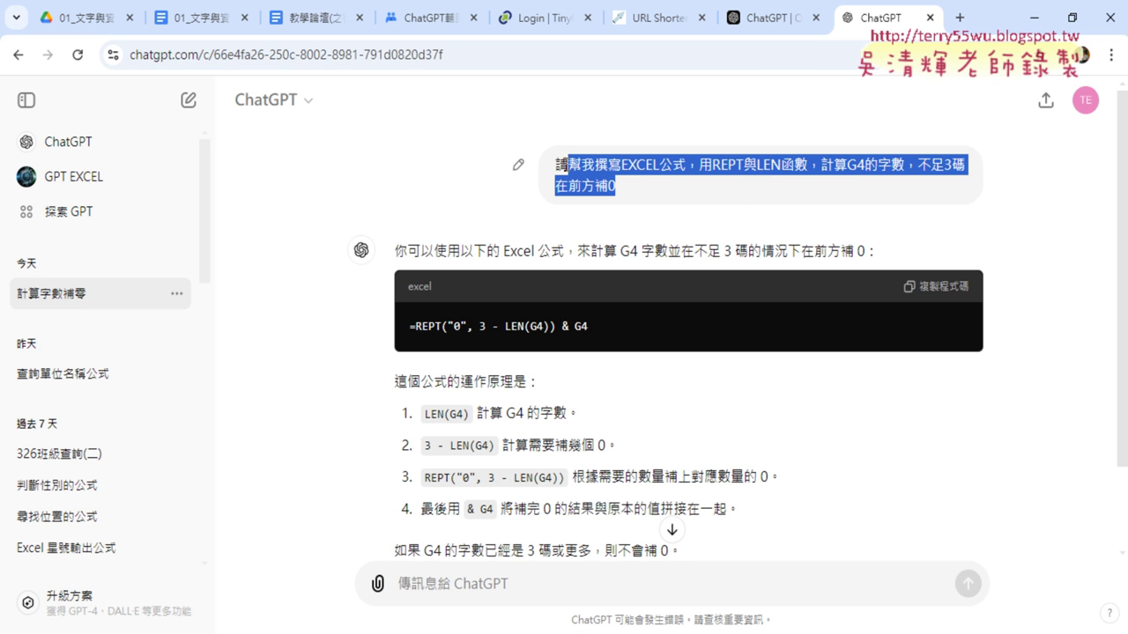
right_click(592, 171)
click(564, 184)
scroll(614, 509, down, 2)
Step: Send the request again with 用REPT與LEN函數， removed
click(579, 585)
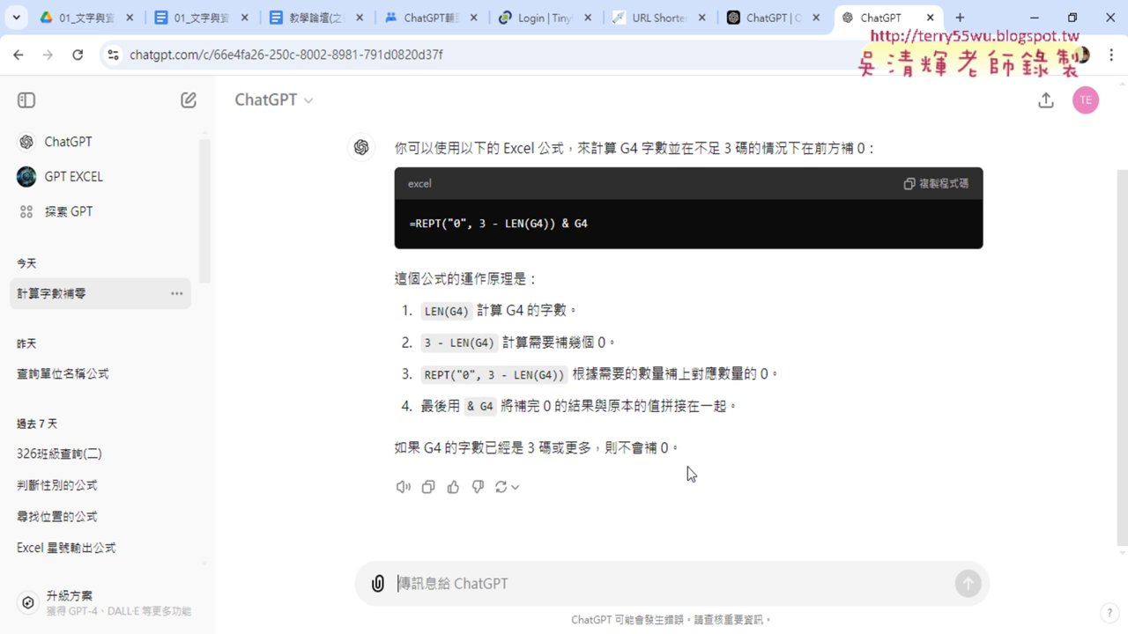
key(ctrl+v)
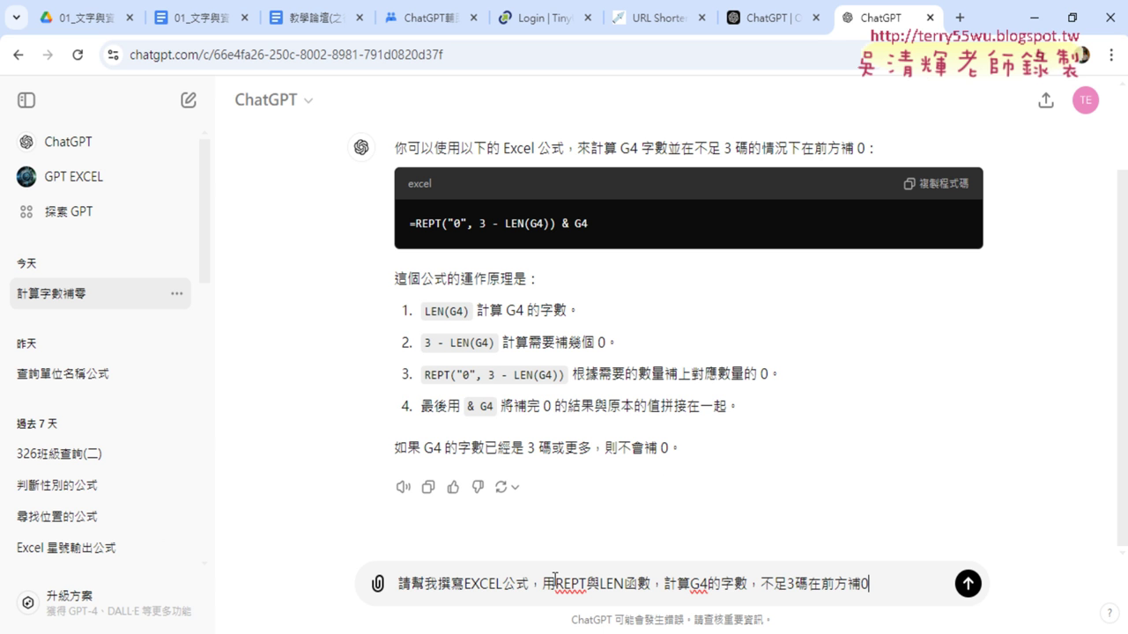
drag(540, 583, 662, 583)
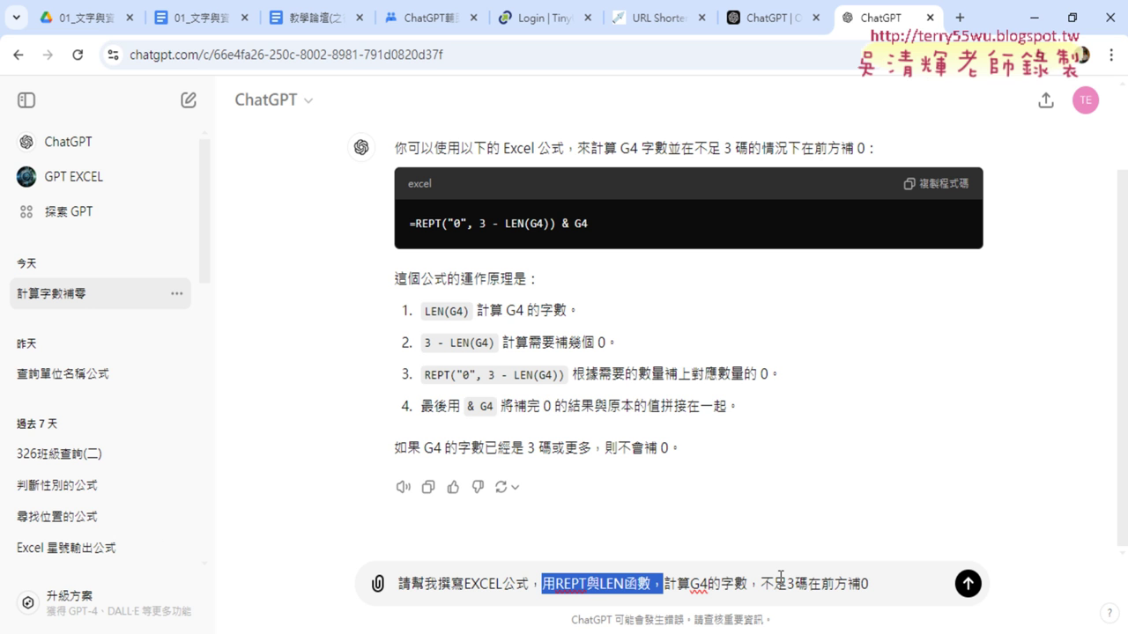
key(Delete)
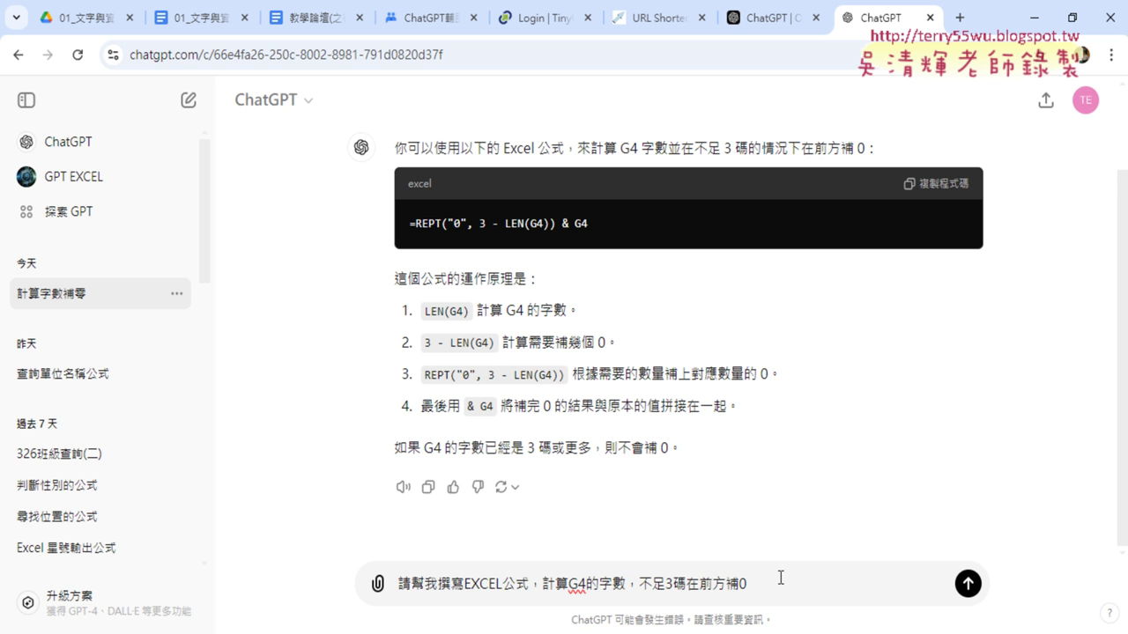
click(968, 584)
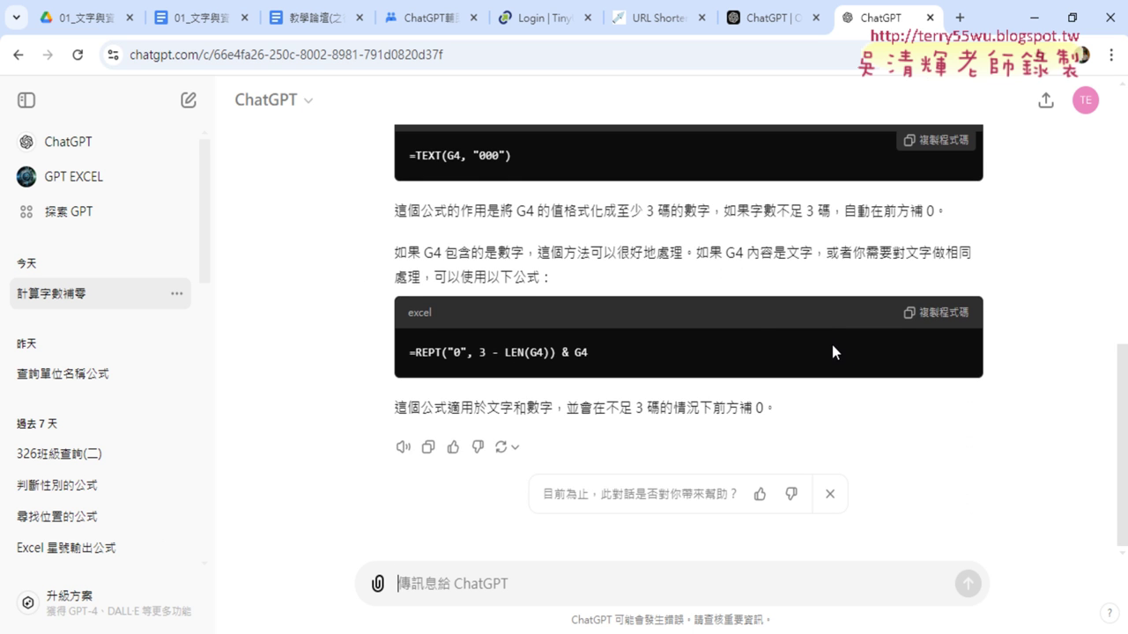
Step: Examine the parts of =TEXT(G4, "000"): the TEXT function, G4 and the "000" format code
scroll(515, 189, up, 1)
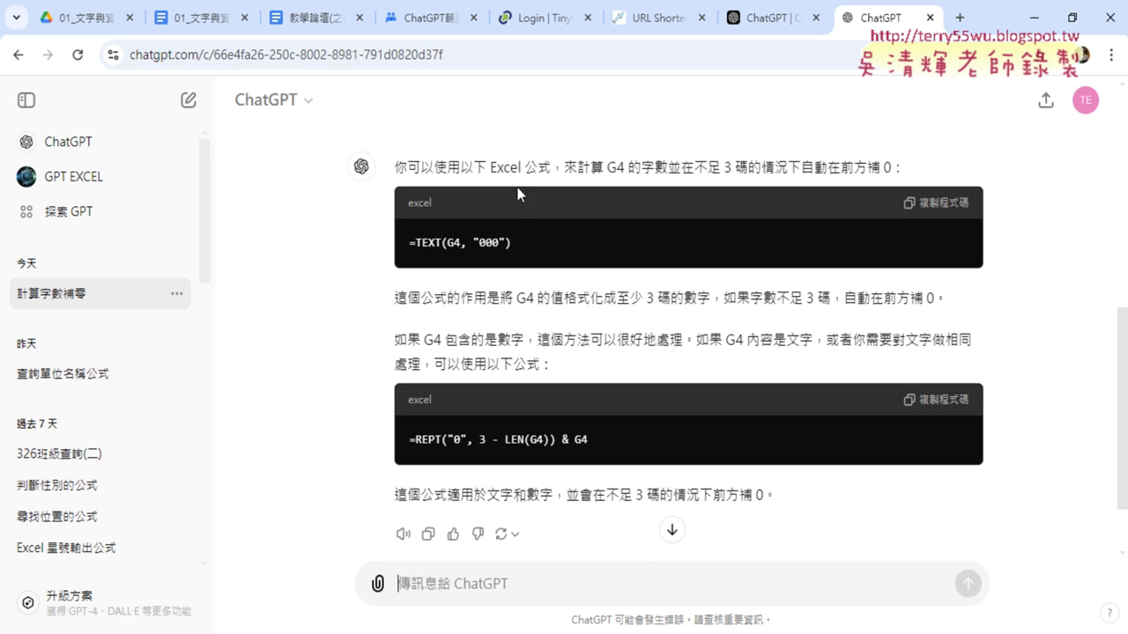
scroll(489, 202, up, 1)
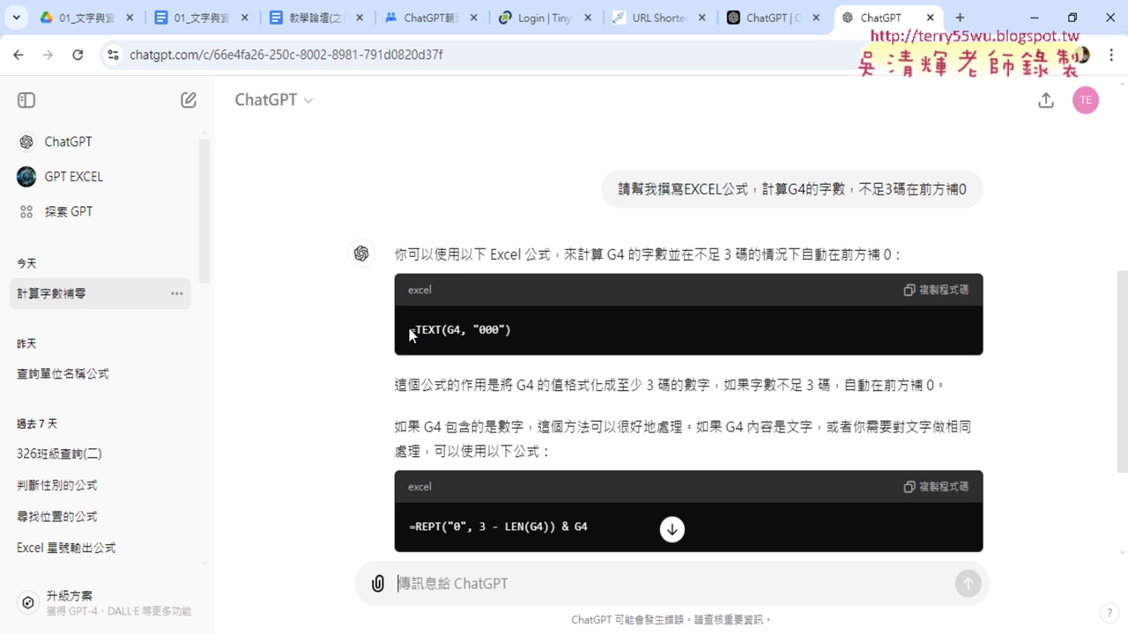
drag(409, 330, 512, 329)
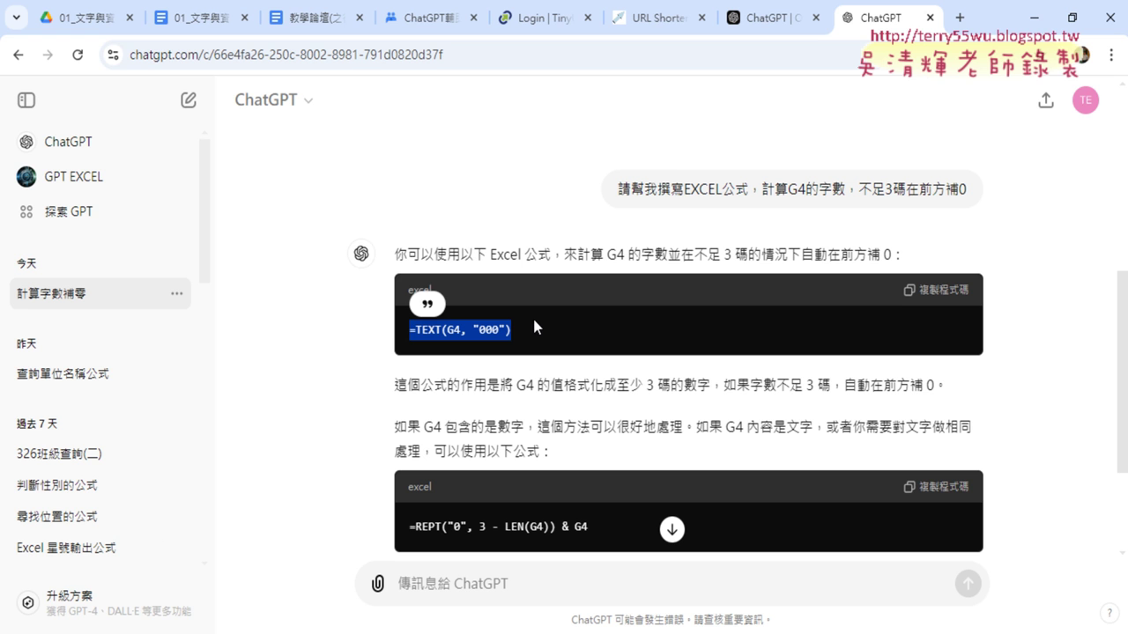
click(487, 333)
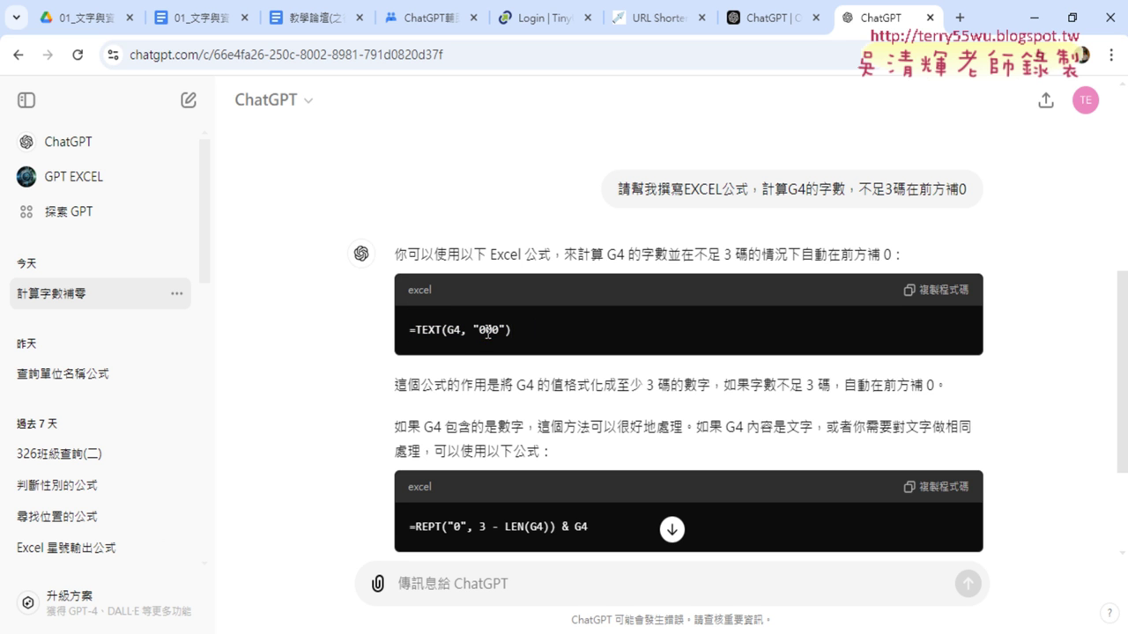
drag(509, 330, 473, 331)
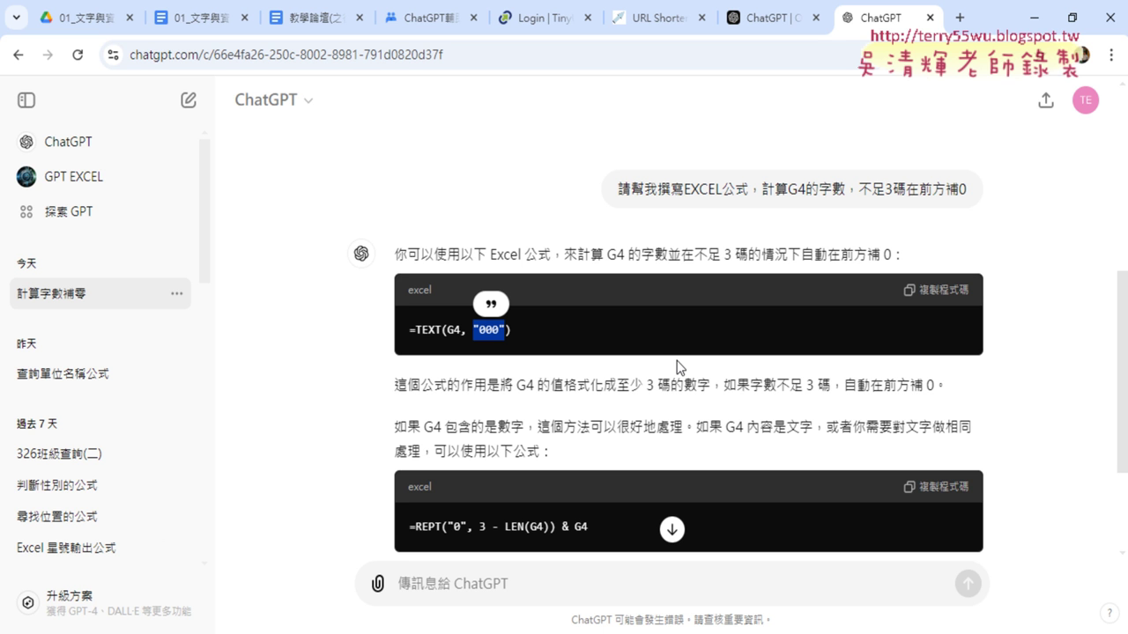
click(457, 329)
double_click(457, 329)
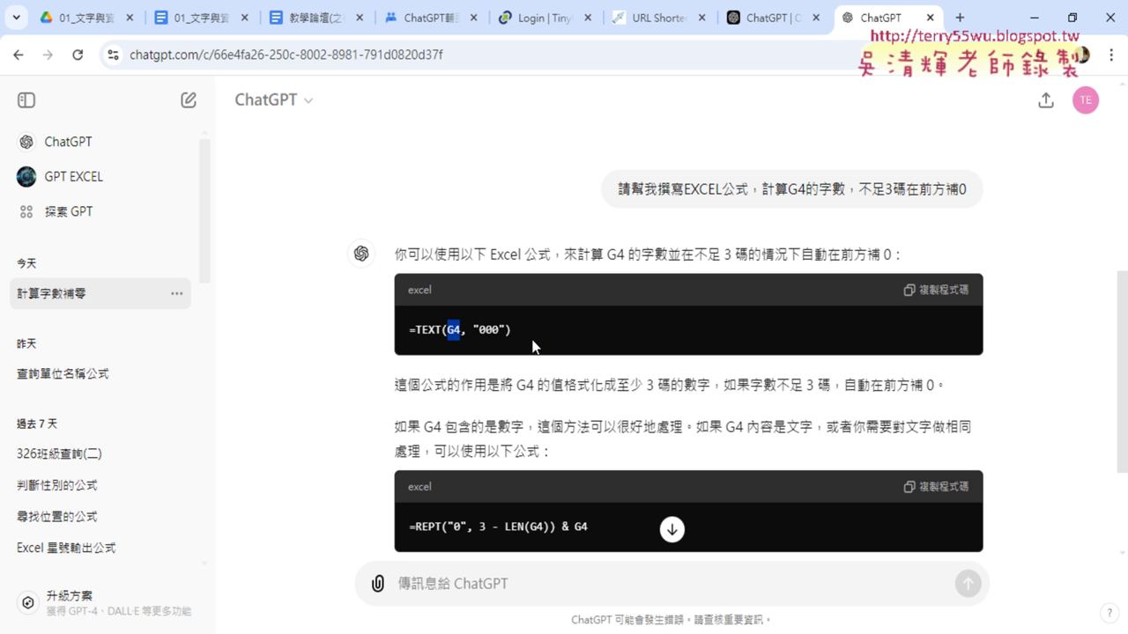
drag(416, 331, 441, 330)
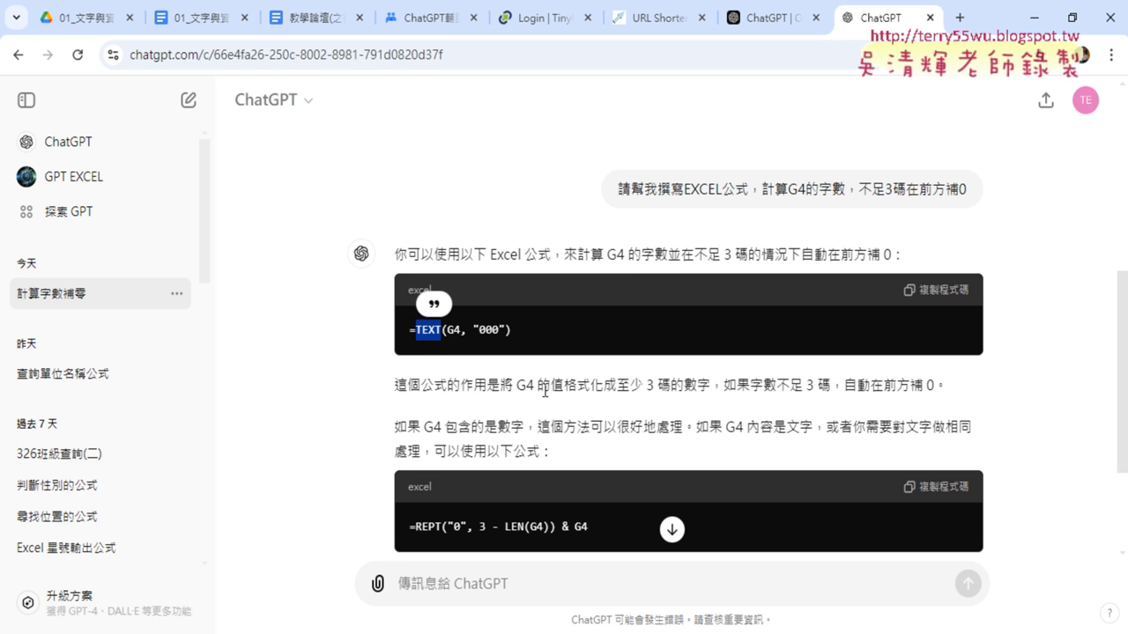
Step: Read the explanation that G4 is formatted as a 3-digit number padded with leading 0s
mouse_move(517, 388)
mouse_down()
mouse_move(628, 391)
mouse_move(604, 388)
mouse_up()
click(627, 392)
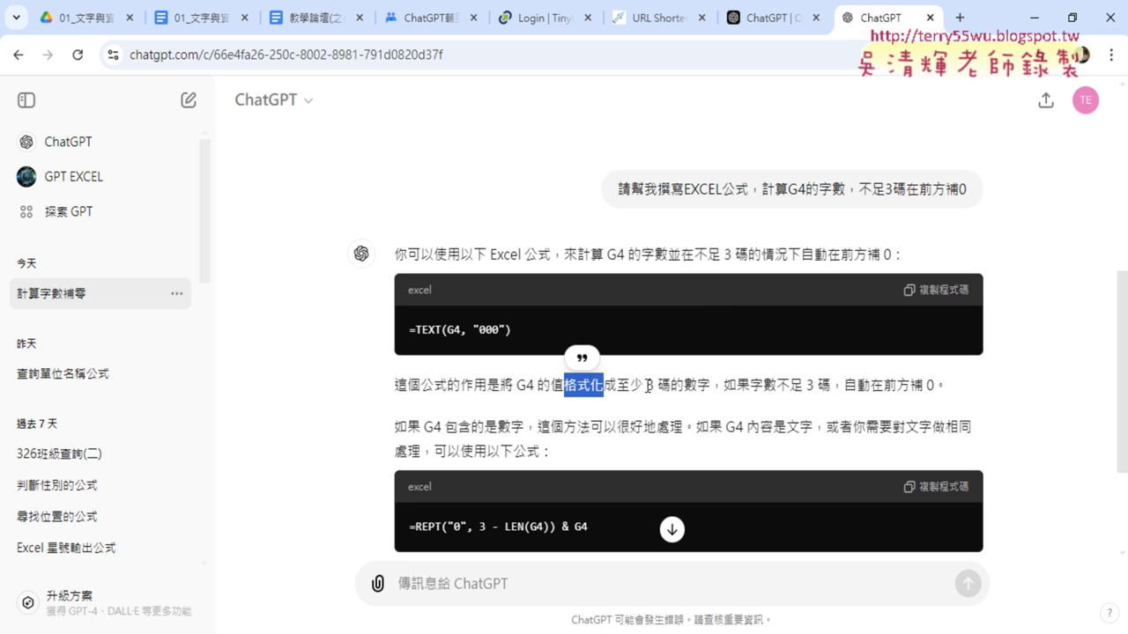
drag(647, 387, 711, 388)
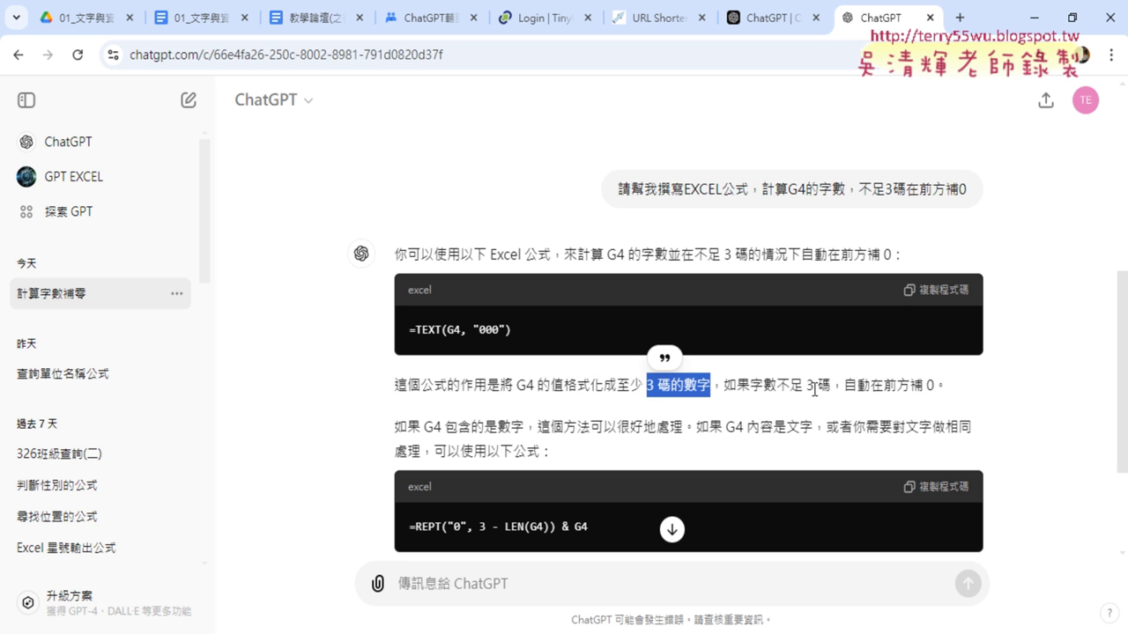
drag(934, 388, 422, 384)
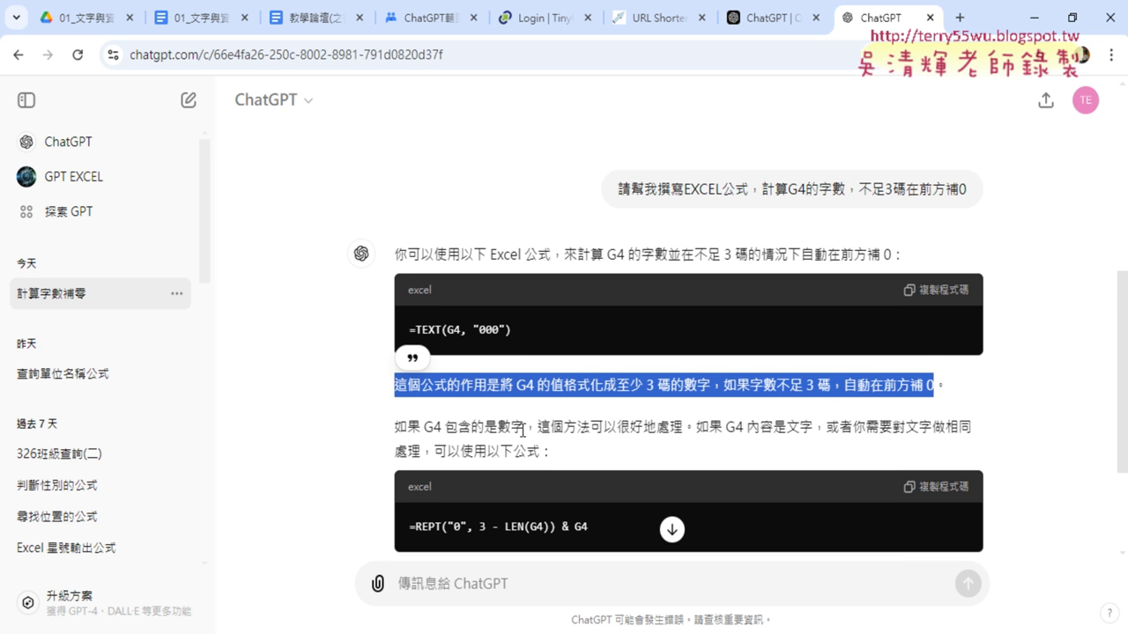
scroll(520, 430, down, 1)
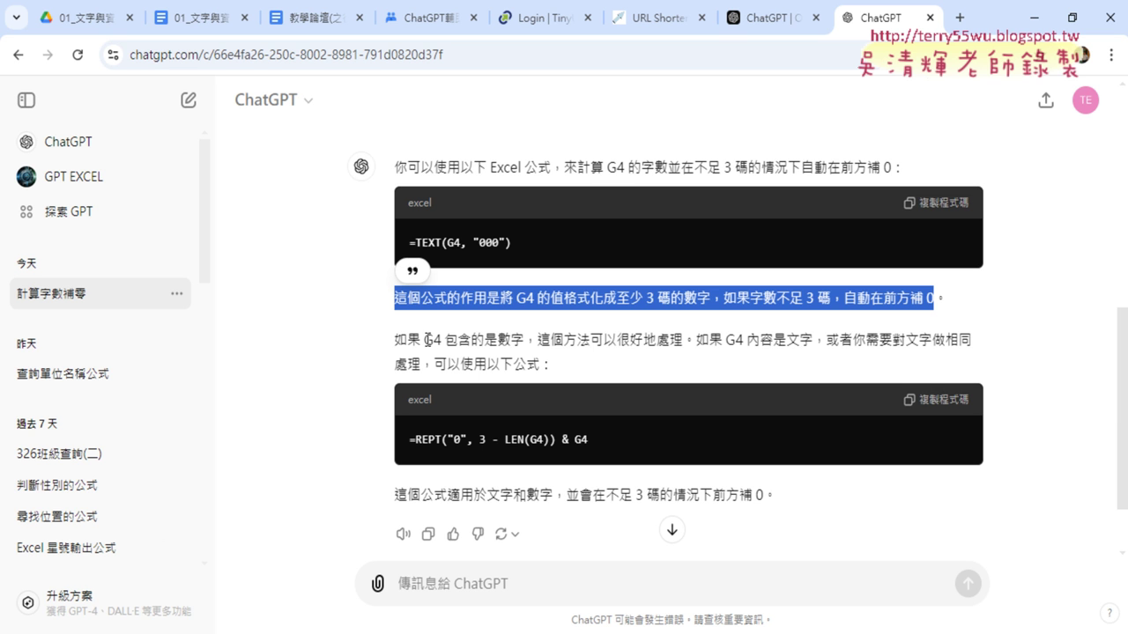
drag(537, 340, 684, 340)
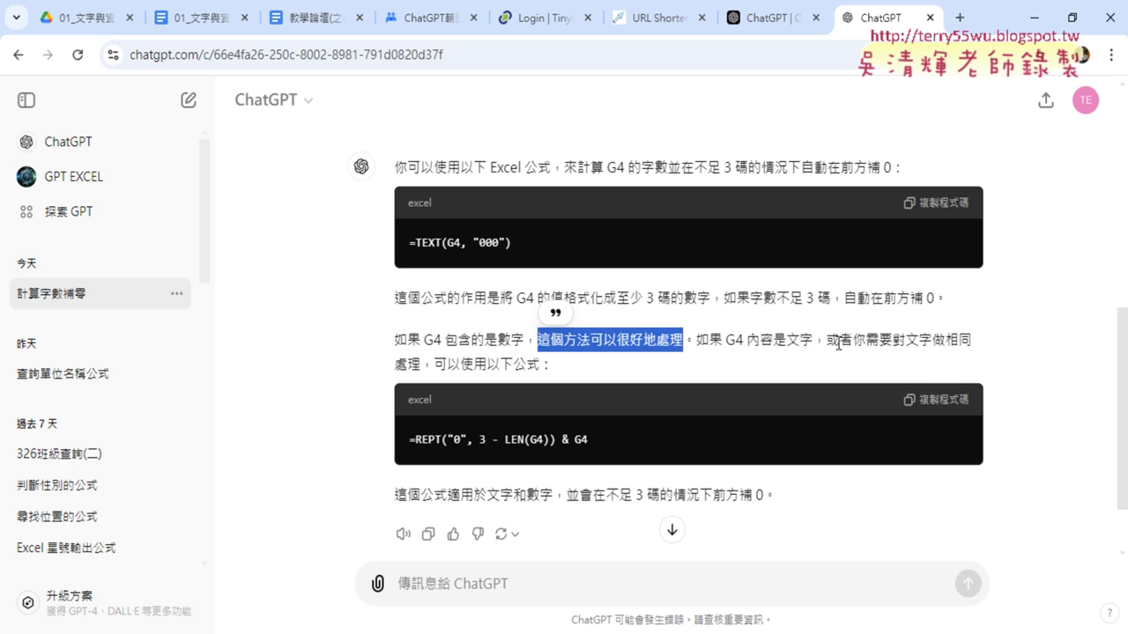
drag(813, 341, 786, 340)
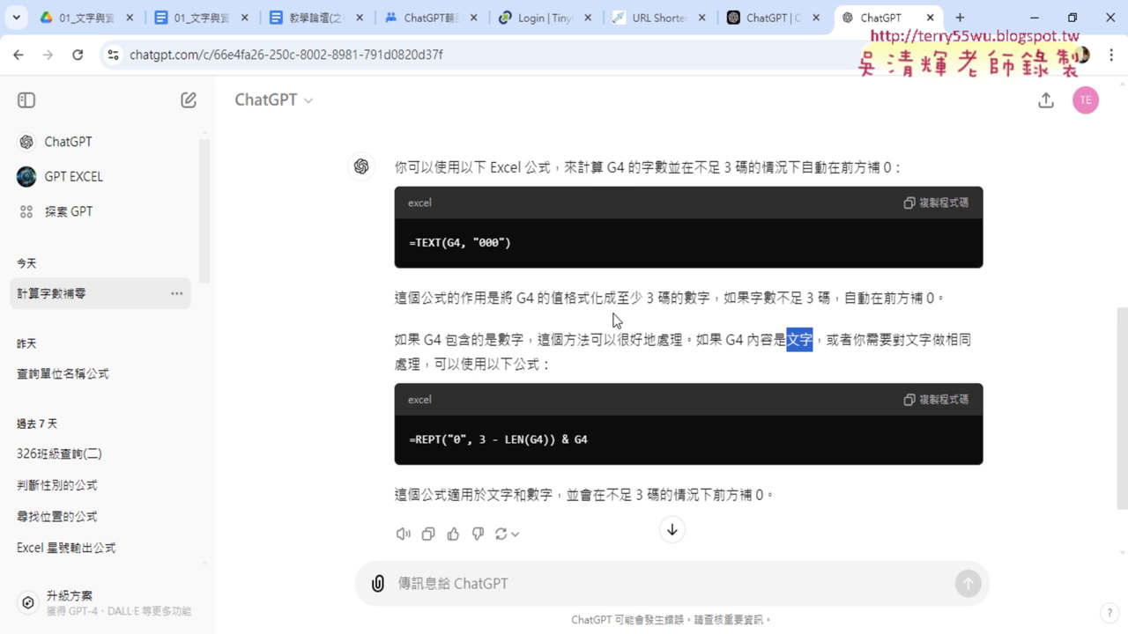
drag(410, 243, 523, 245)
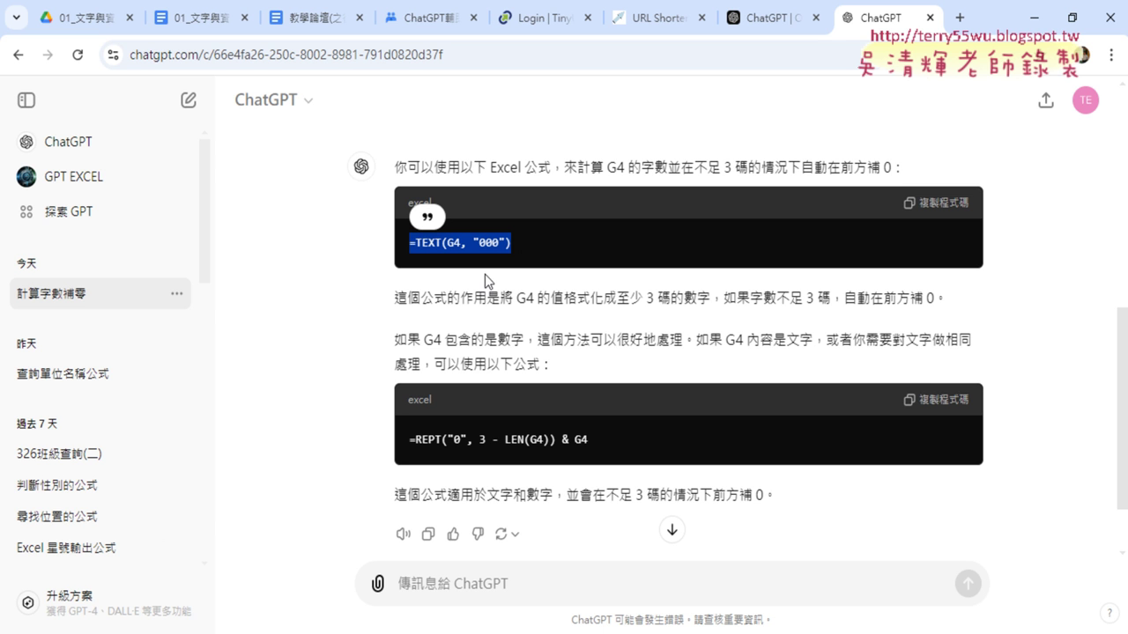
Step: Copy =TEXT(G4, "000") from ChatGPT and return to cell I4 in Excel
drag(409, 439, 587, 442)
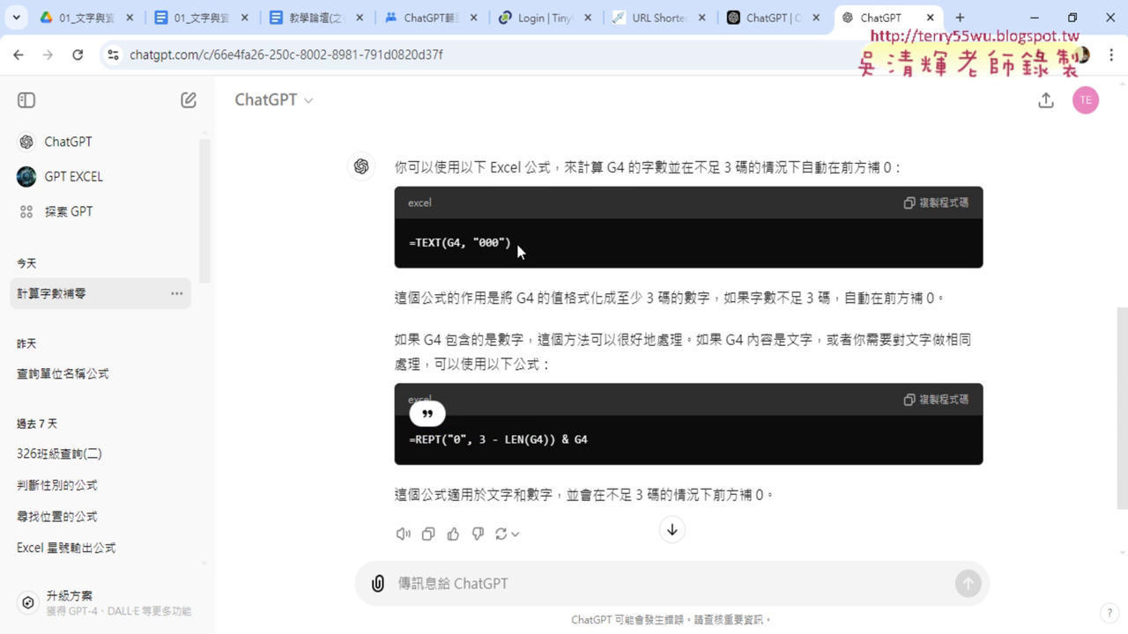
drag(512, 244, 409, 243)
drag(511, 243, 407, 243)
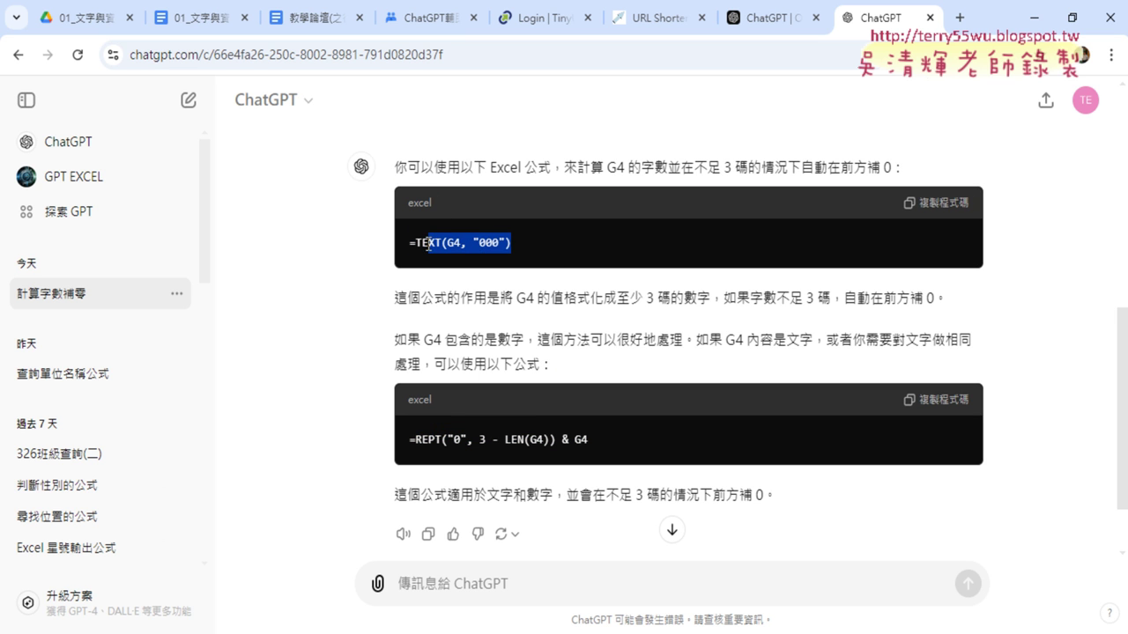
right_click(457, 243)
click(508, 256)
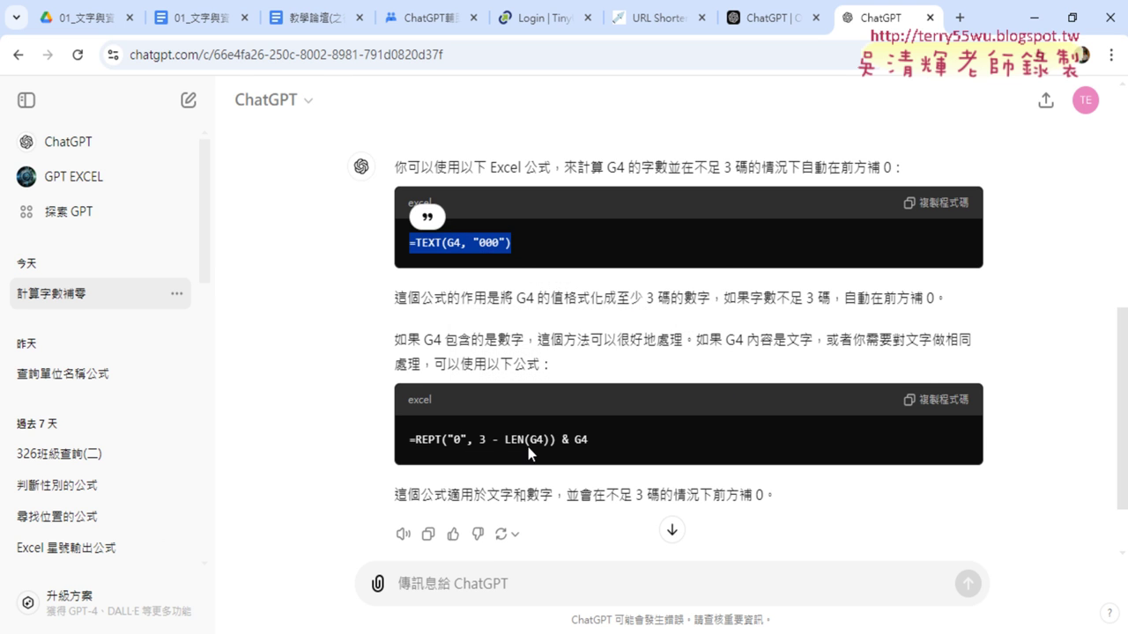
click(327, 632)
click(633, 300)
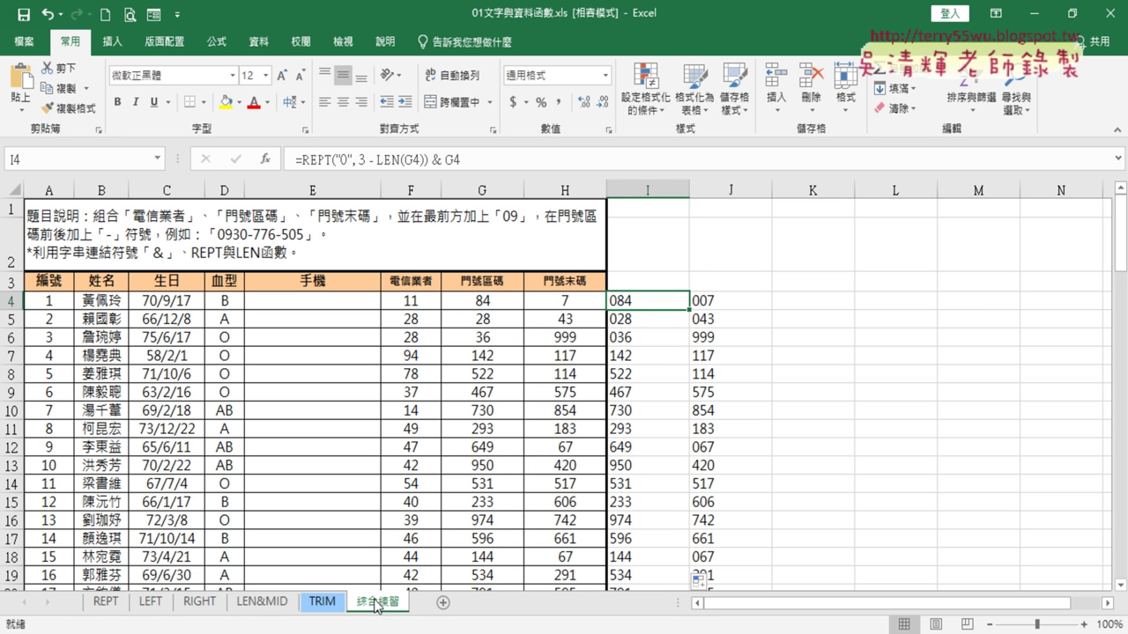
Step: Duplicate the 綜合練習 sheet and rename the copy 綜合練習 (TEXT)
drag(383, 607, 455, 602)
mouse_move(457, 602)
mouse_down()
mouse_move(479, 604)
mouse_move(445, 603)
mouse_up()
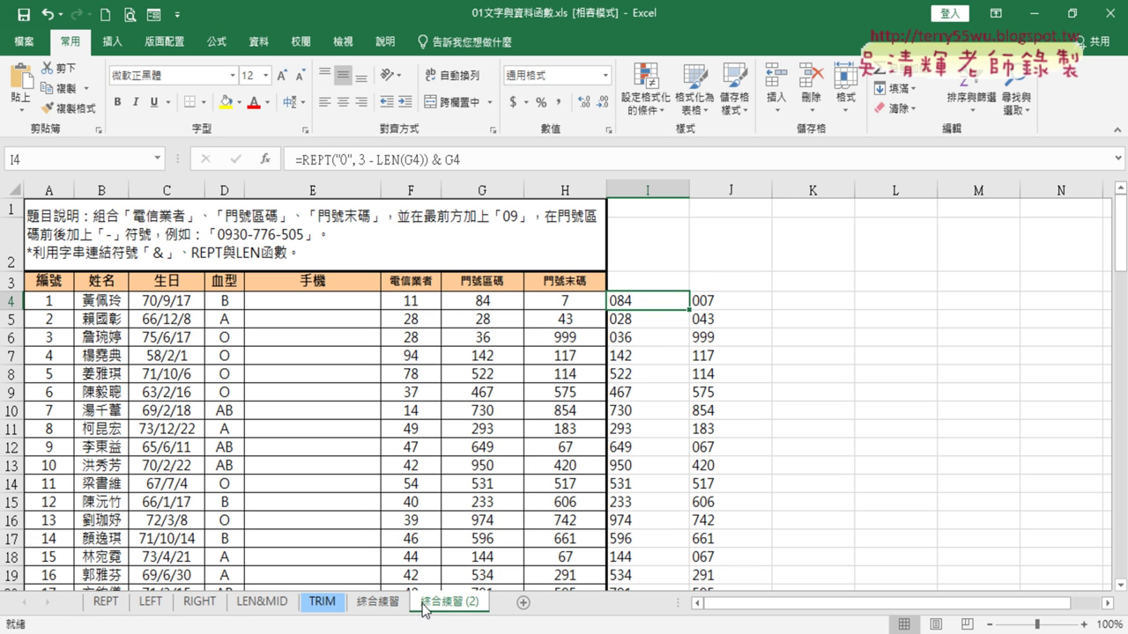
double_click(462, 606)
click(471, 602)
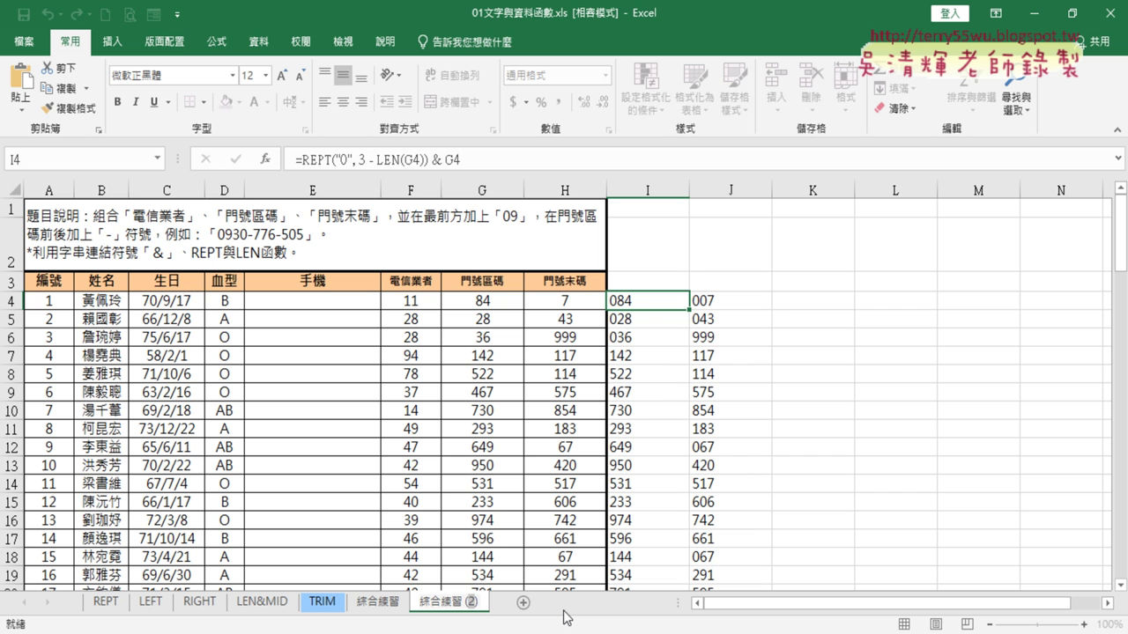
key(BackSpace)
text(TEX)
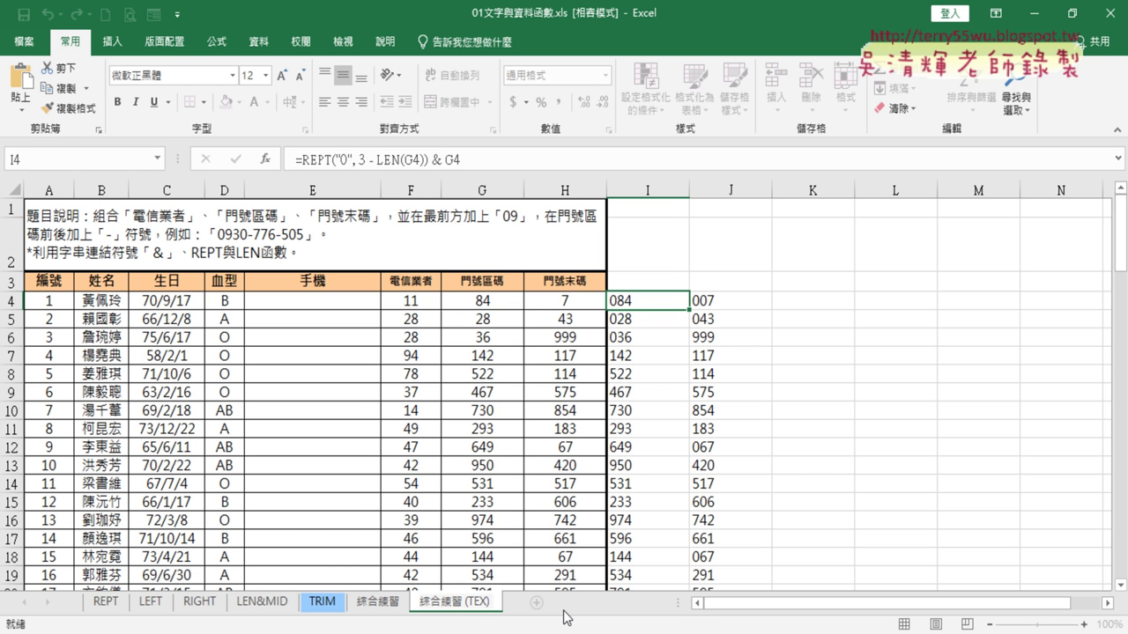
text(T))
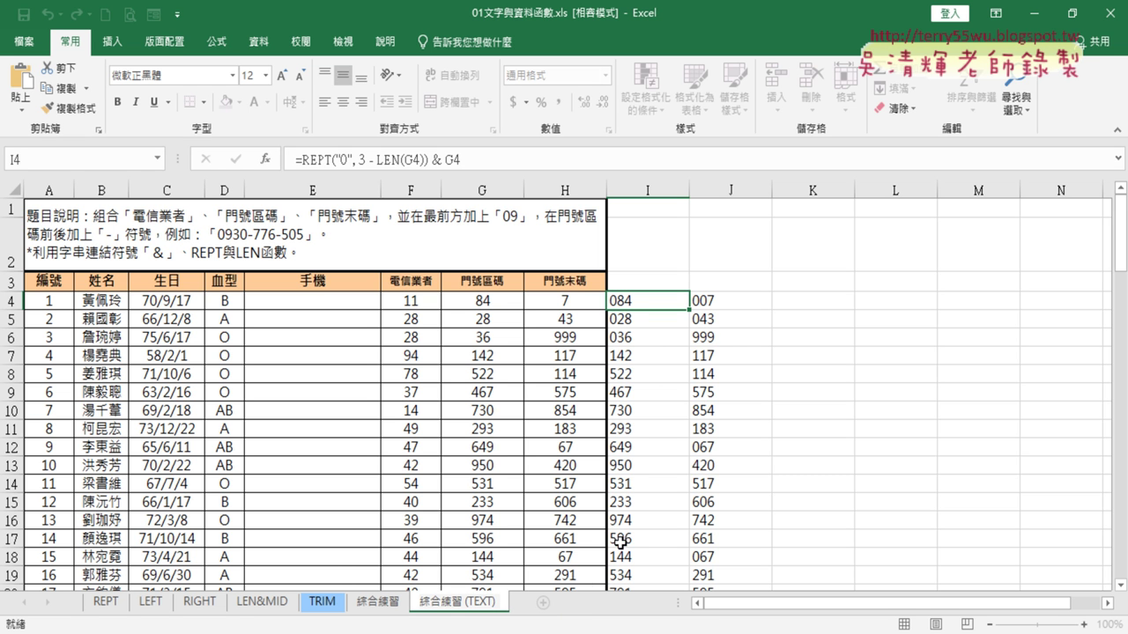
click(603, 515)
click(666, 308)
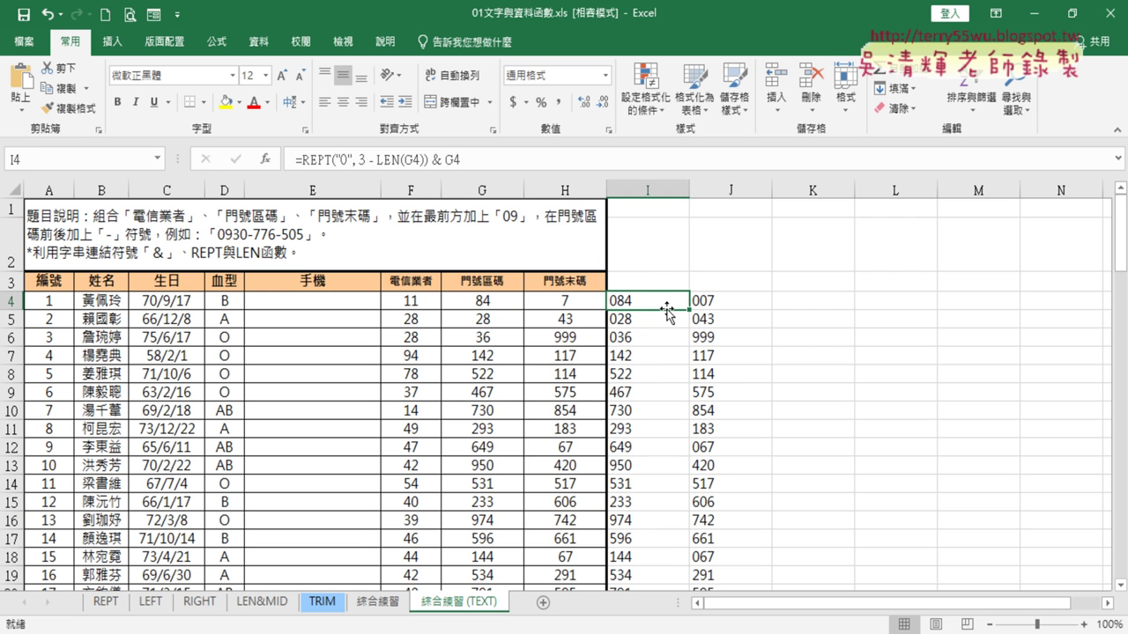
Step: Replace I4's formula with =TEXT(G4,"000") and fill it down column I
drag(482, 161, 294, 160)
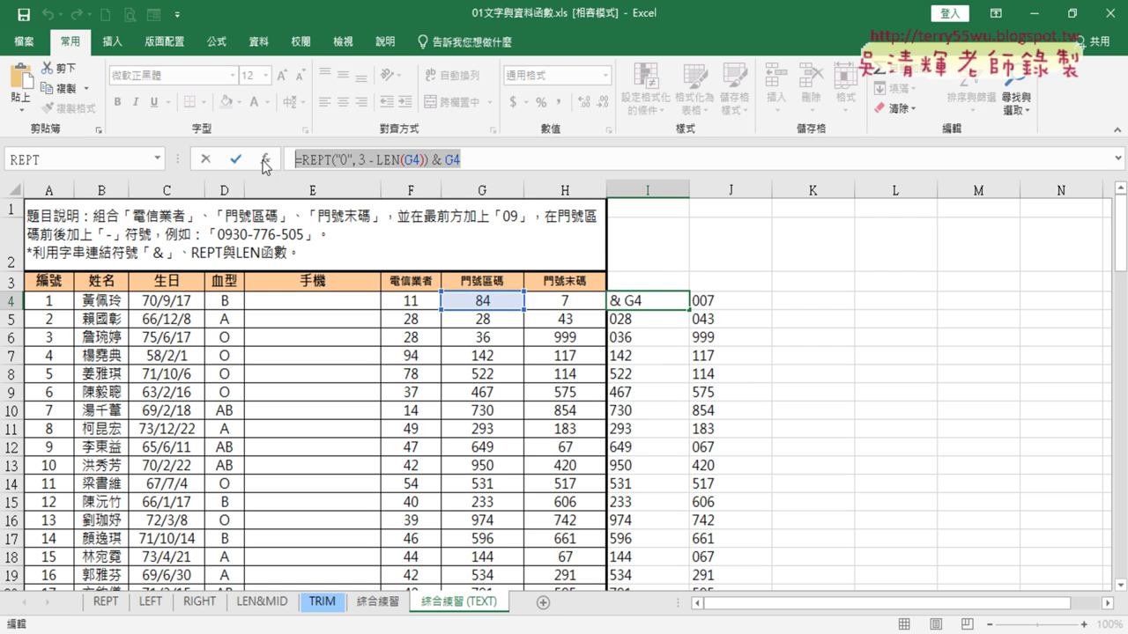
right_click(380, 163)
click(415, 235)
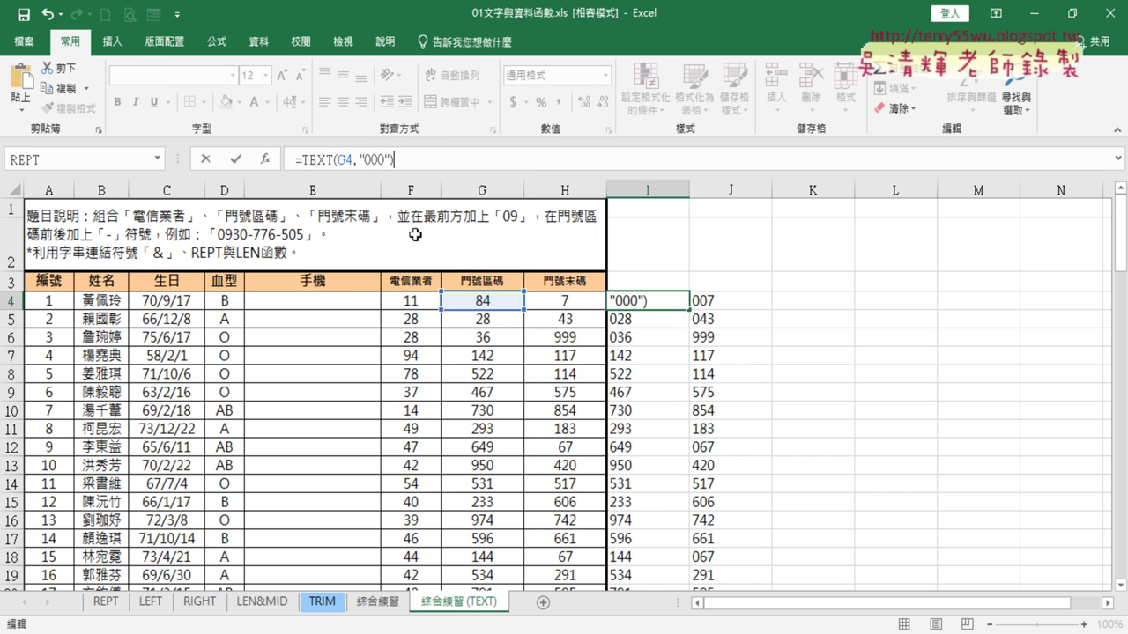
click(237, 159)
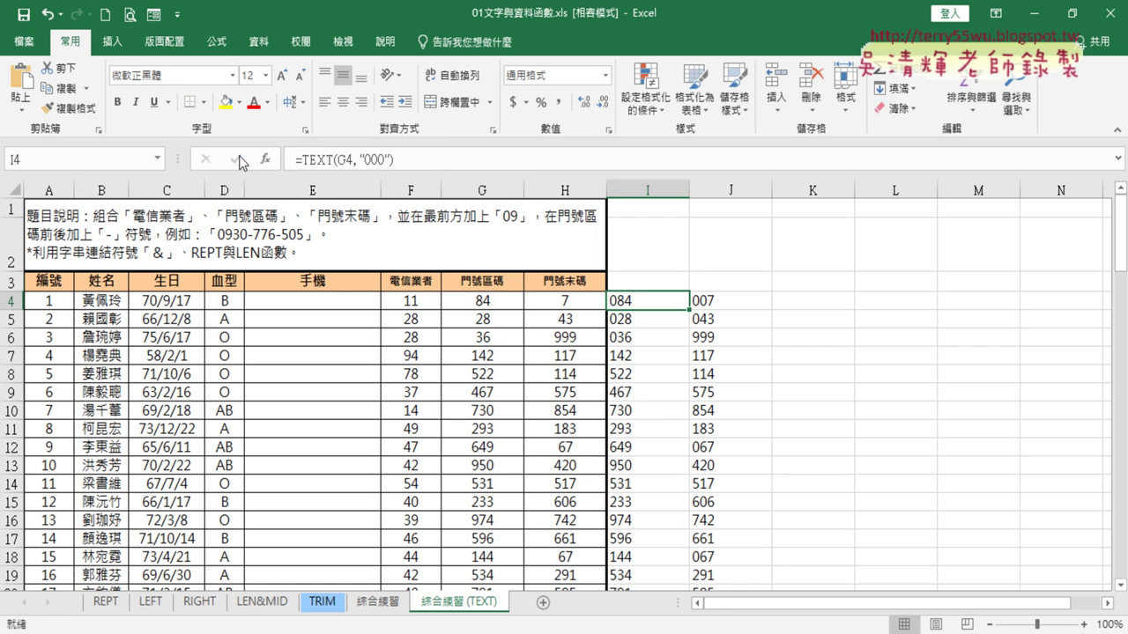
double_click(692, 309)
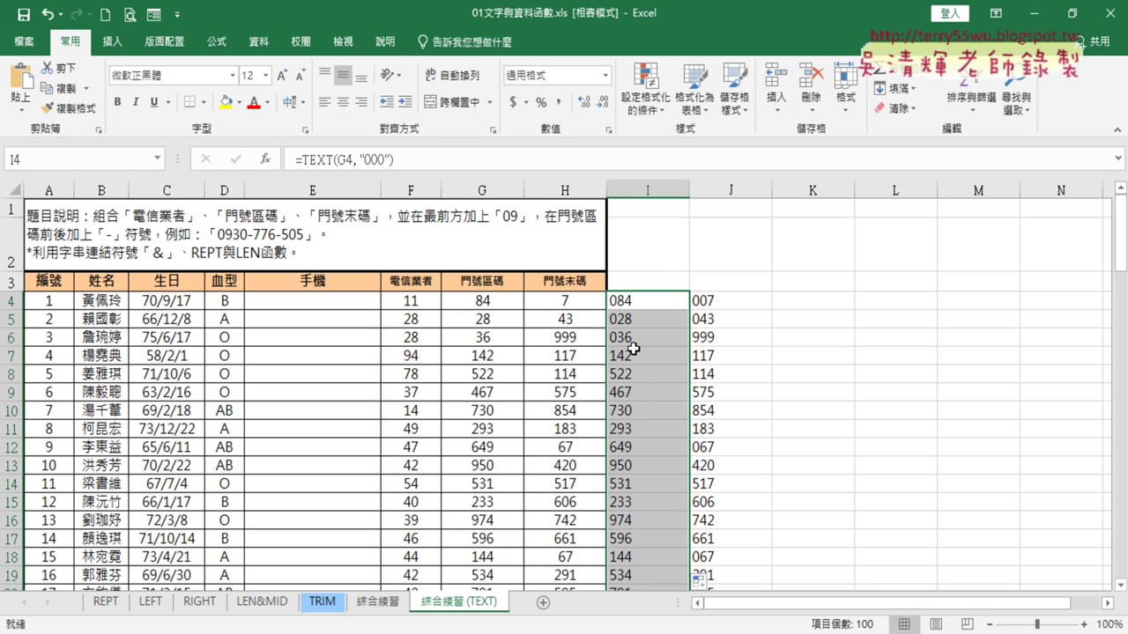
Step: Set J4 to =TEXT(H4,"000") and fill it down column J
click(729, 310)
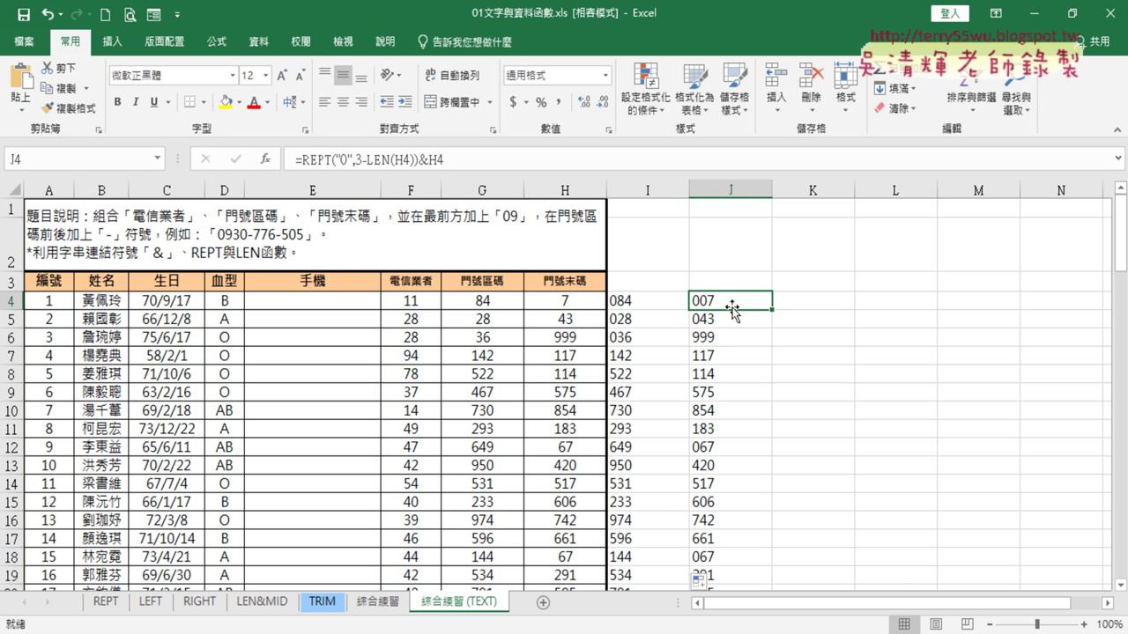
mouse_move(462, 160)
mouse_down()
mouse_move(296, 159)
mouse_move(336, 159)
mouse_up()
right_click(338, 160)
click(373, 230)
click(577, 304)
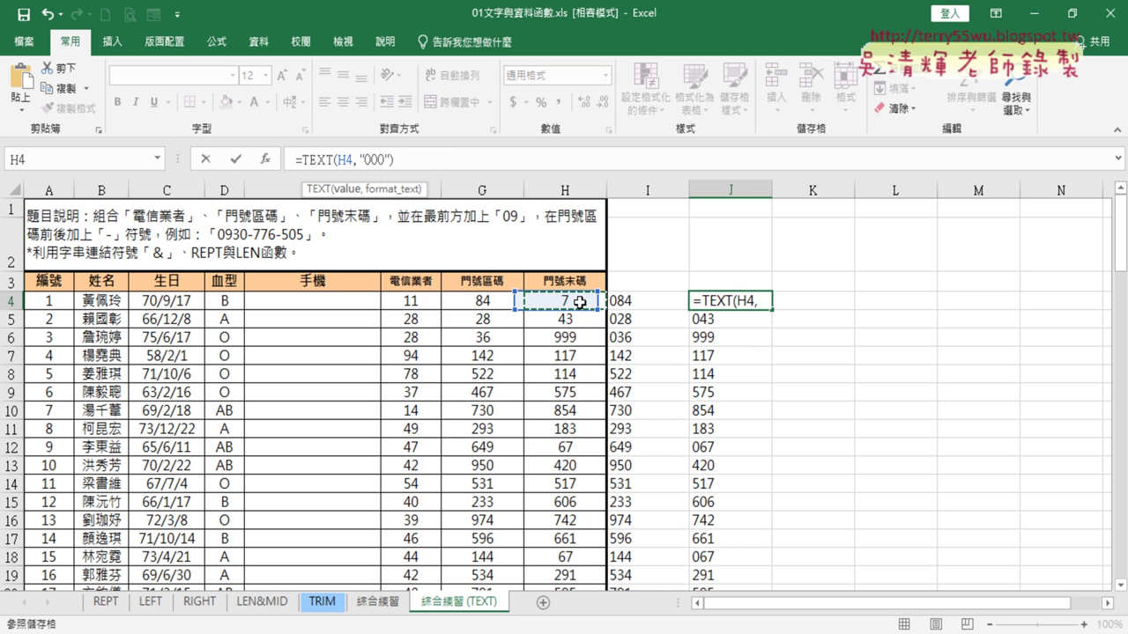
click(236, 160)
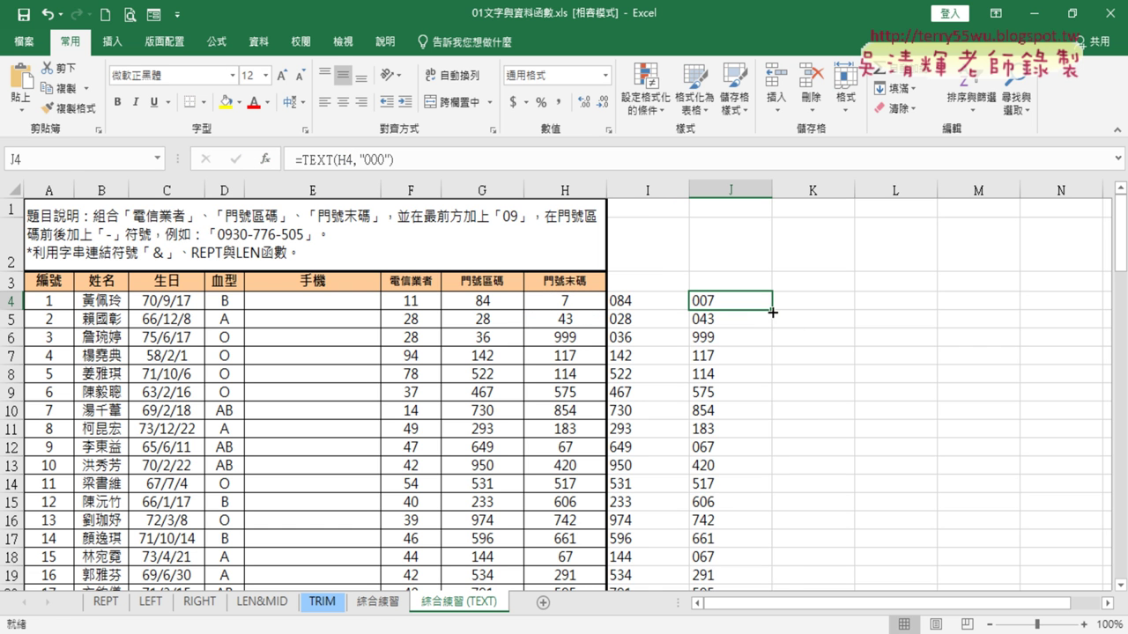
double_click(773, 310)
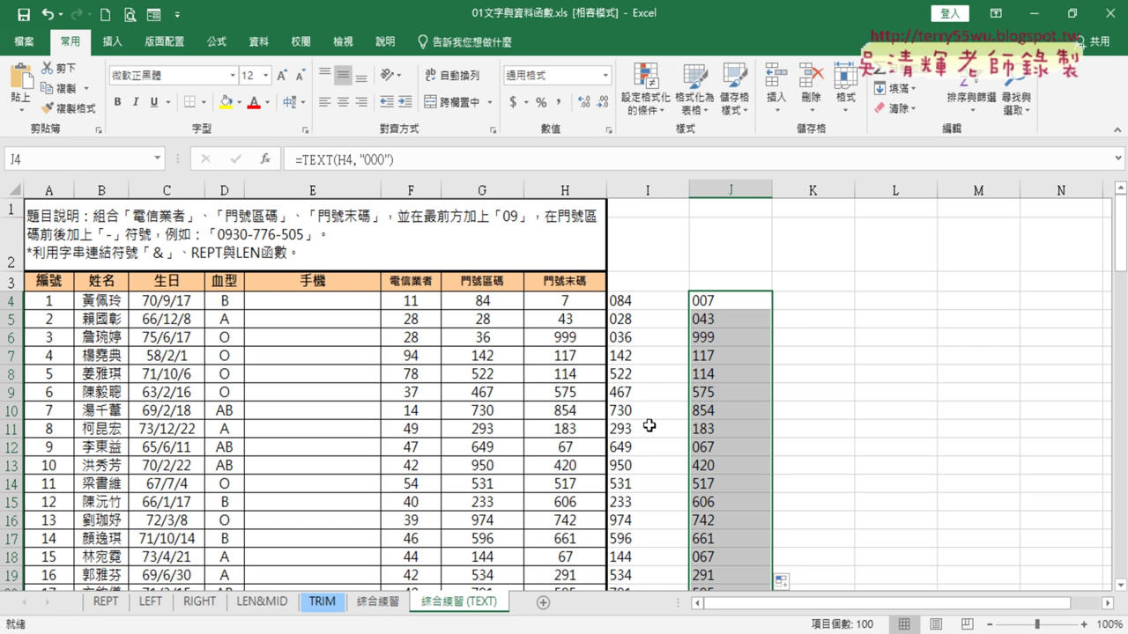
Step: Compare against the original 綜合練習 sheet, then return to the ChatGPT chat
click(380, 604)
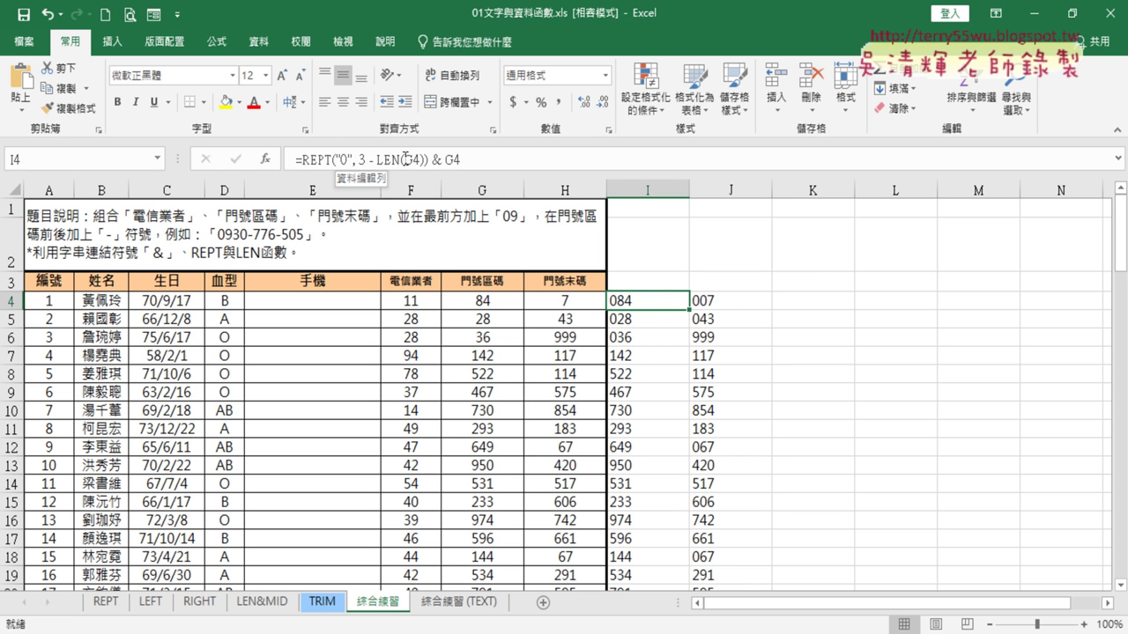
click(467, 605)
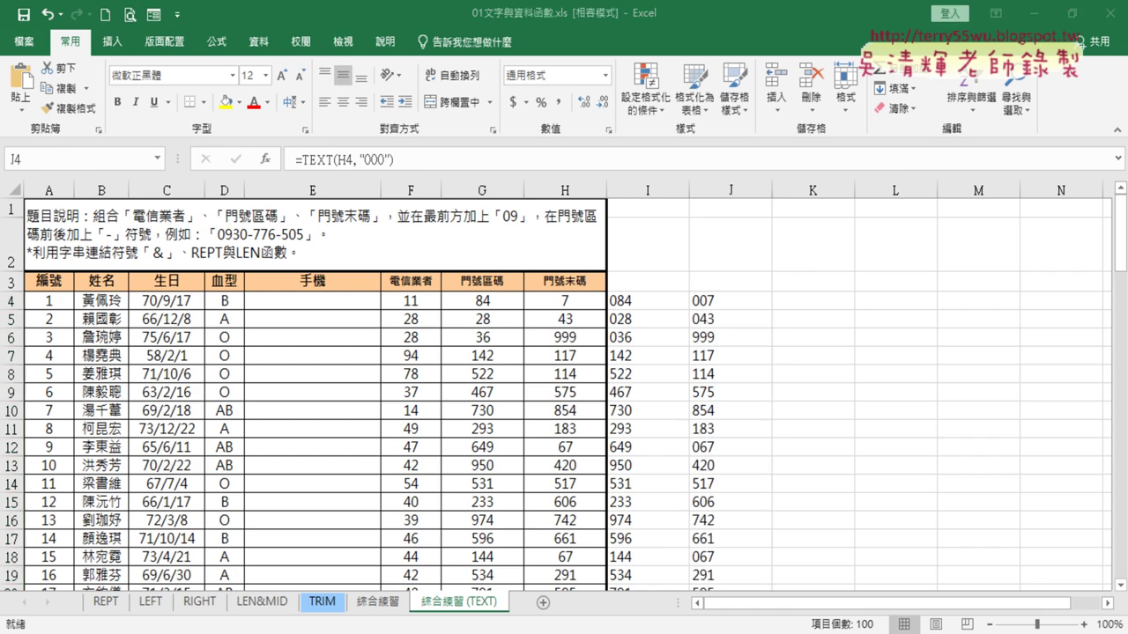
key(alt+Tab)
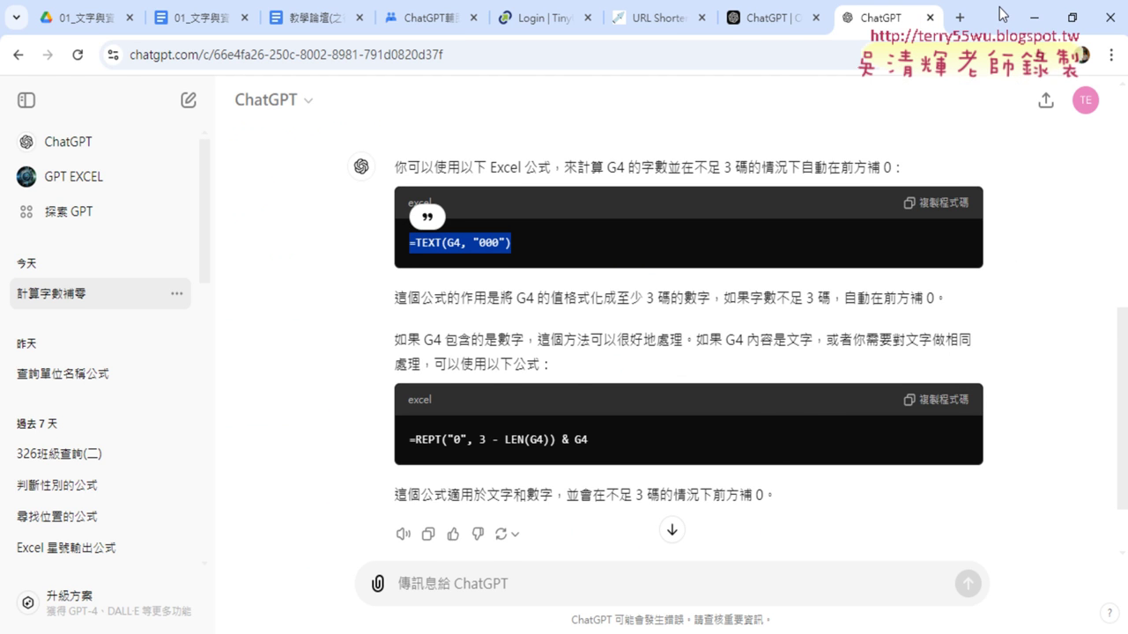
Step: Restore the Chrome window and move it left over the Excel sheet
double_click(1002, 13)
drag(996, 62, 776, 85)
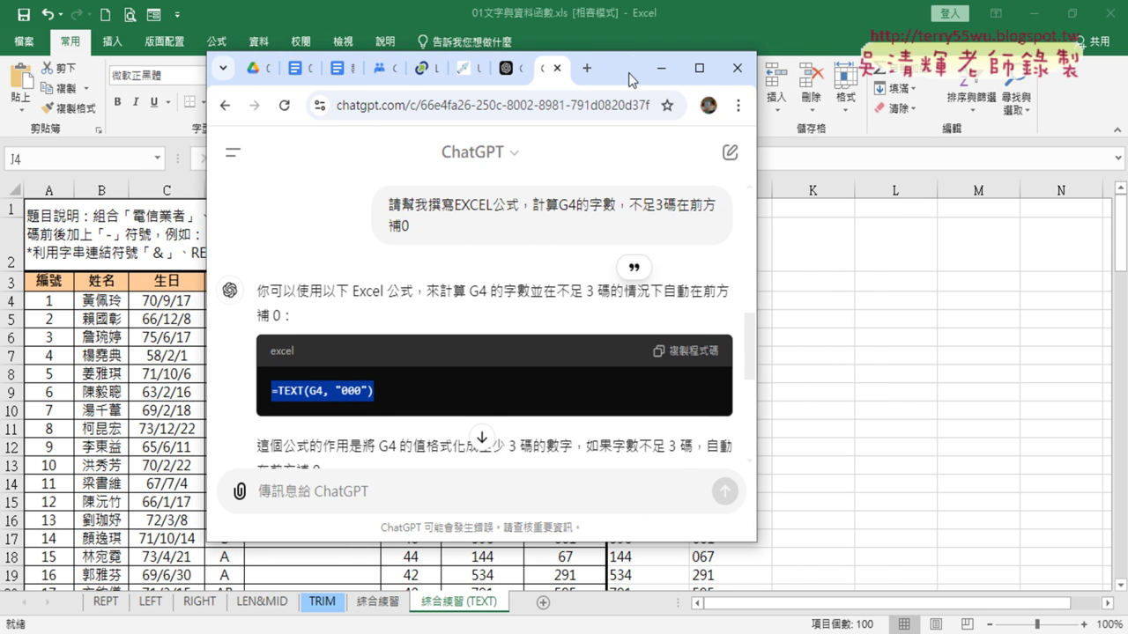
drag(775, 85, 614, 77)
scroll(613, 195, up, 2)
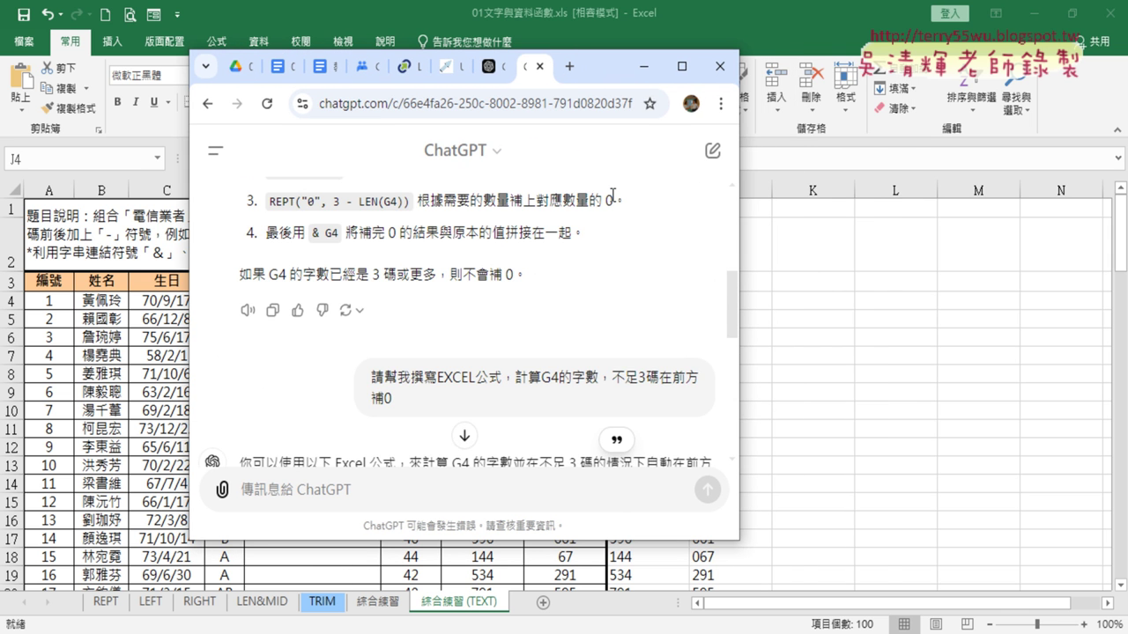
scroll(641, 195, down, 4)
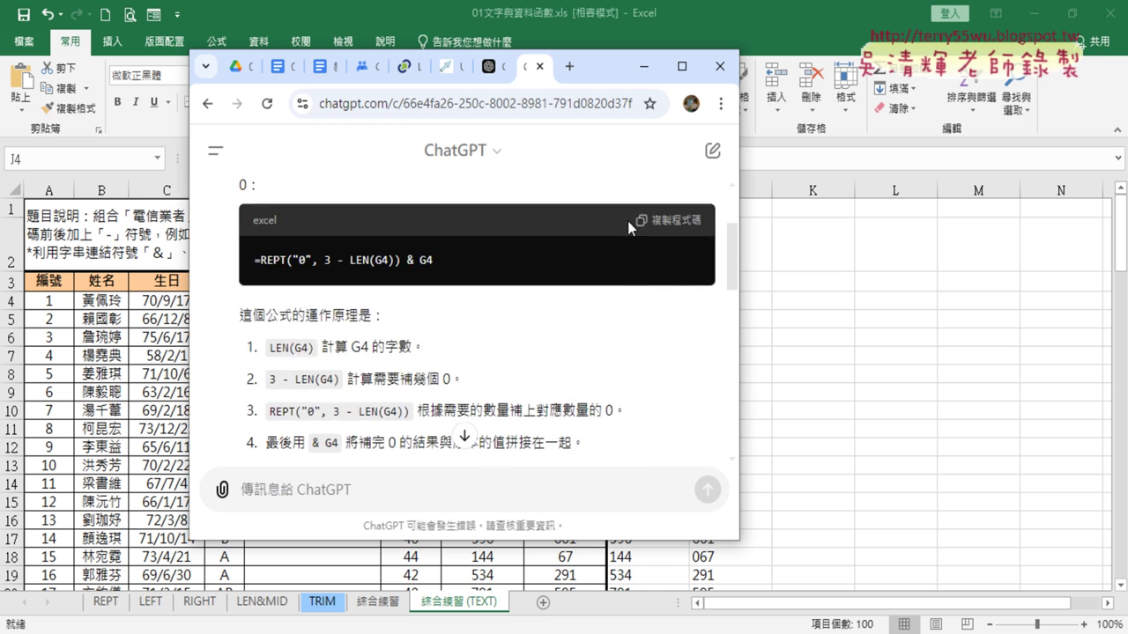
scroll(648, 211, up, 2)
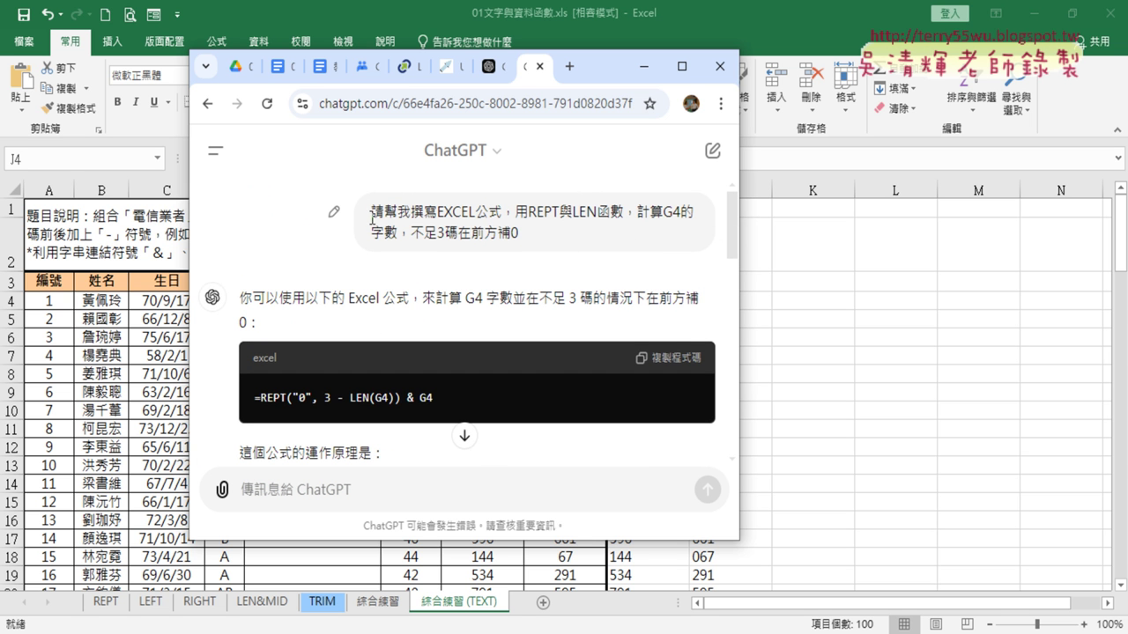
Step: Highlight the question's request for a formula counting G4's characters, then slide the chat window right
drag(374, 211, 628, 244)
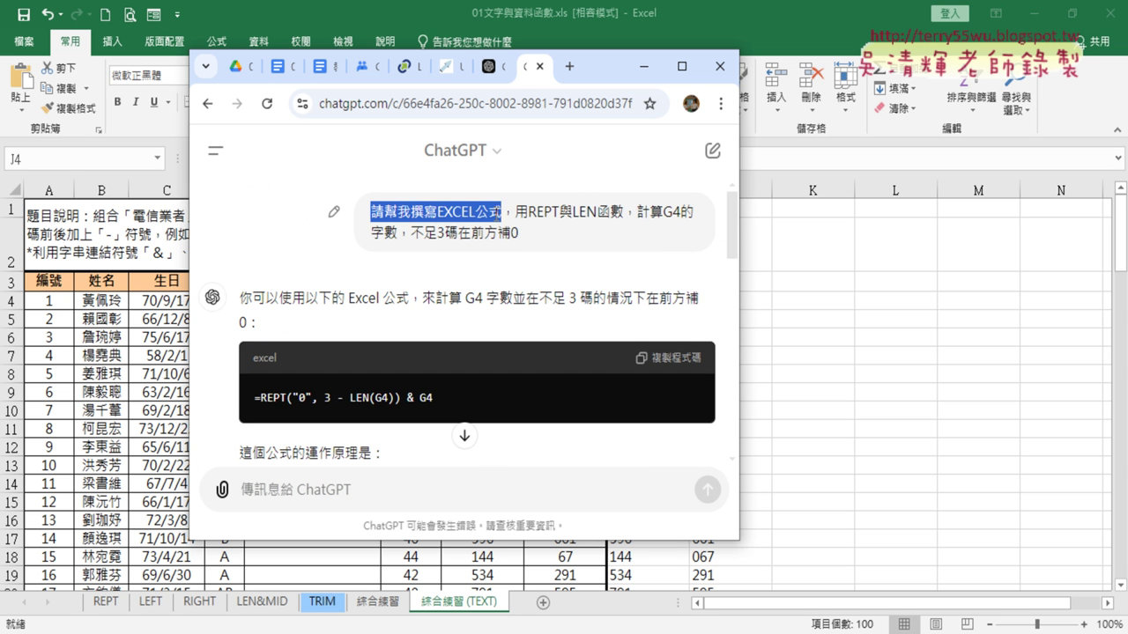
click(626, 244)
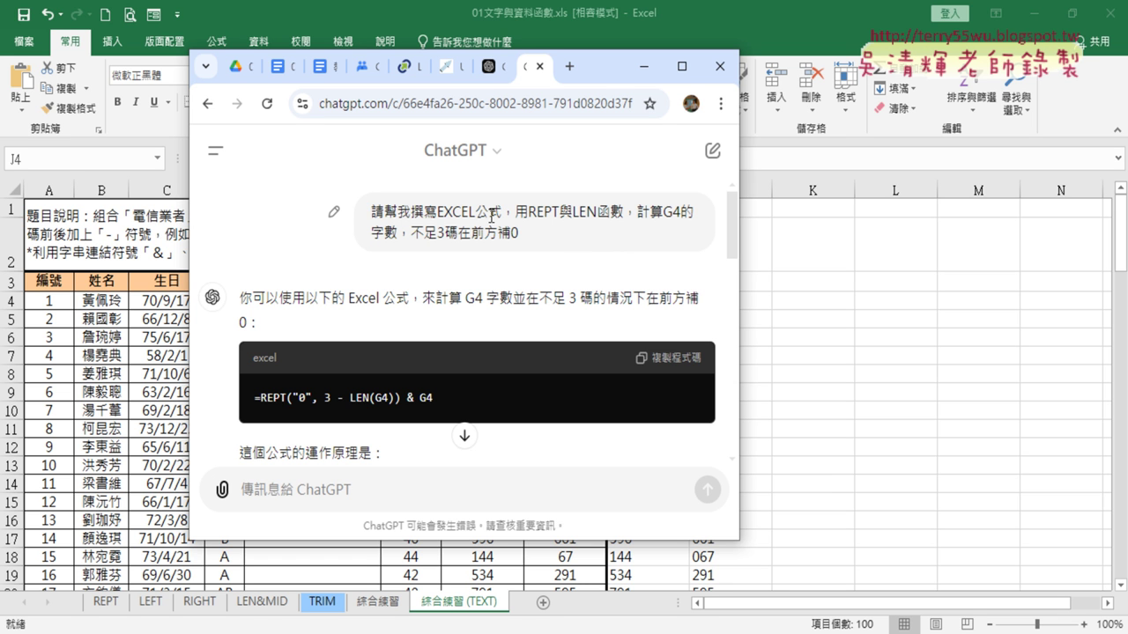
drag(370, 212, 636, 213)
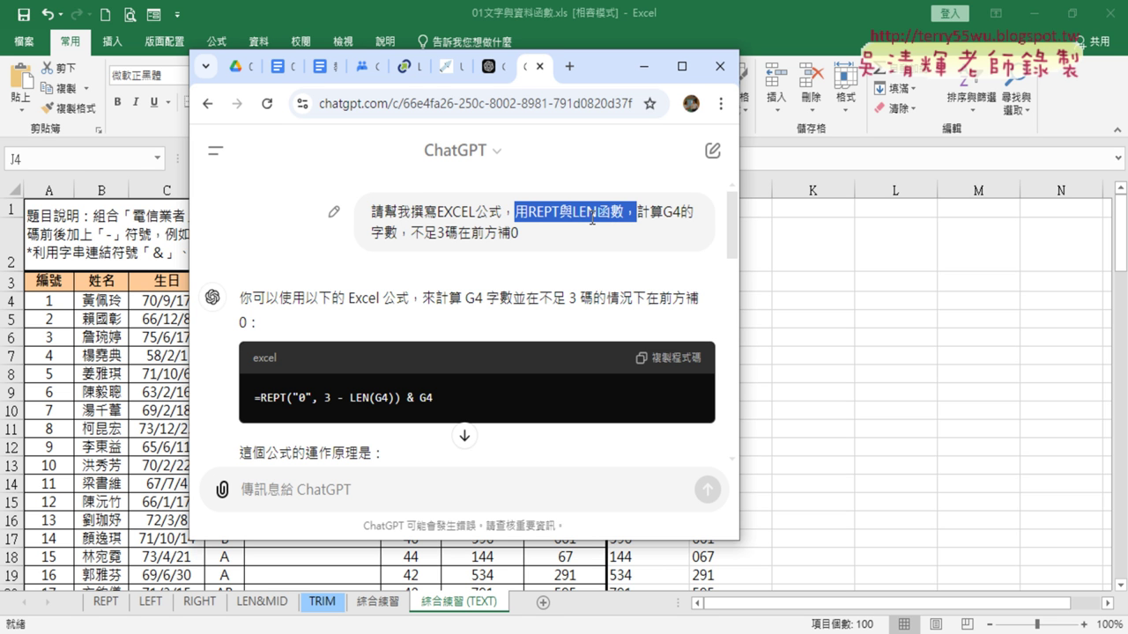
drag(639, 212, 692, 213)
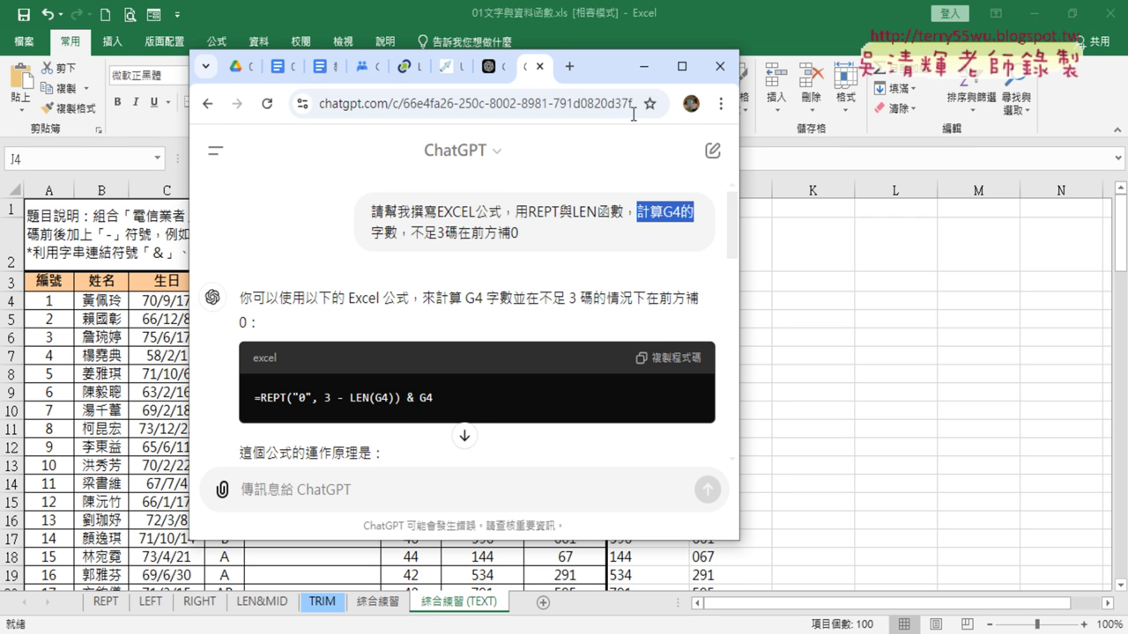
drag(608, 76, 938, 80)
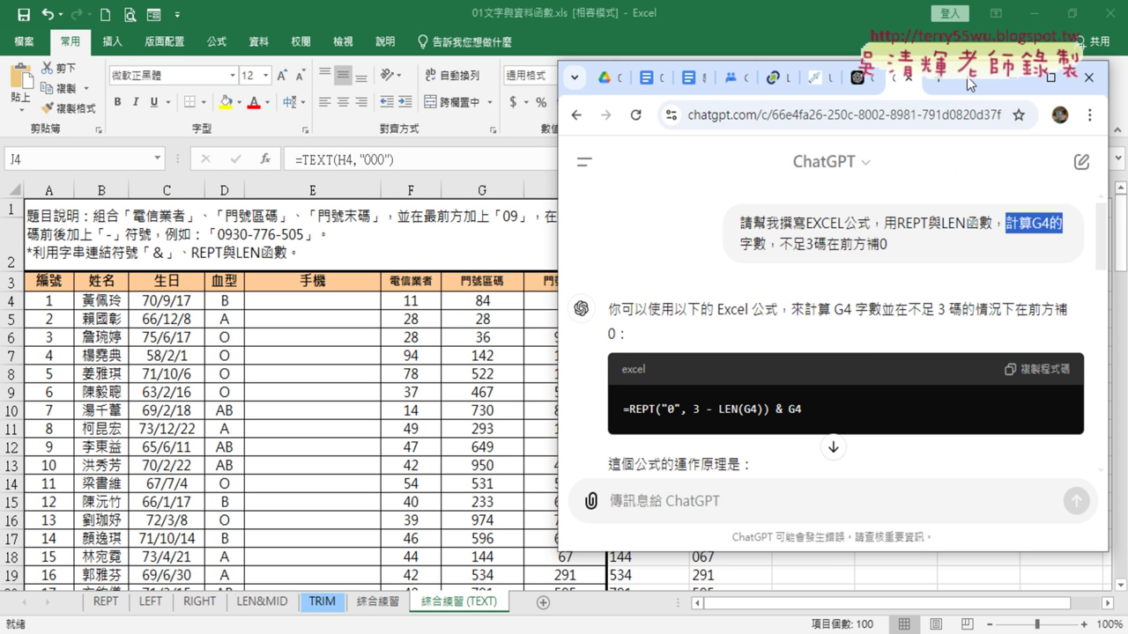
drag(969, 84, 1066, 87)
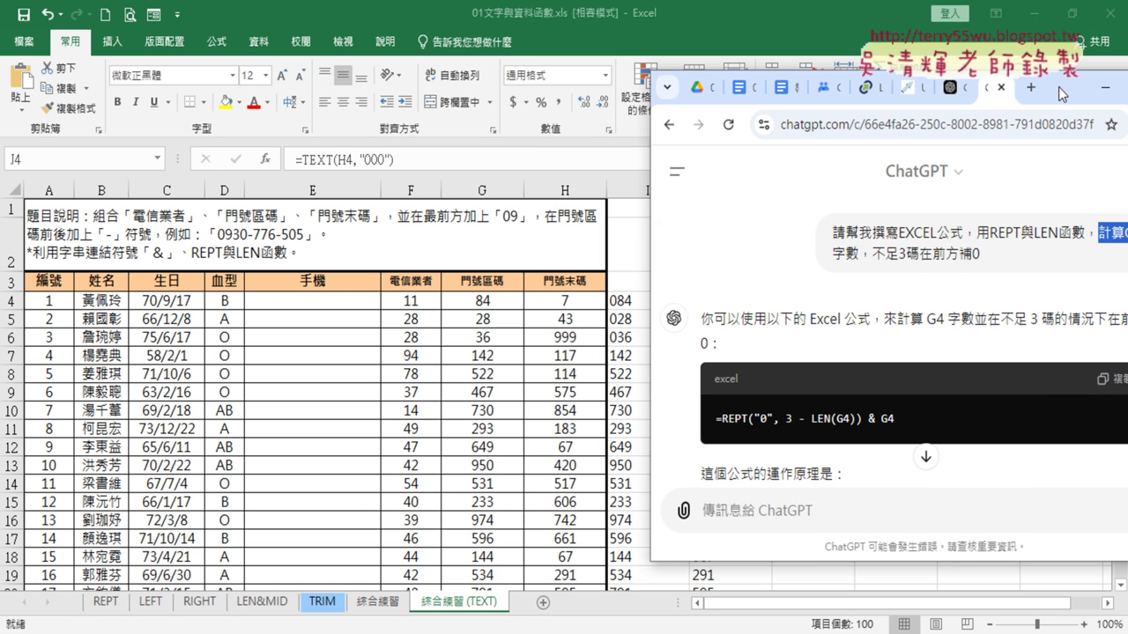